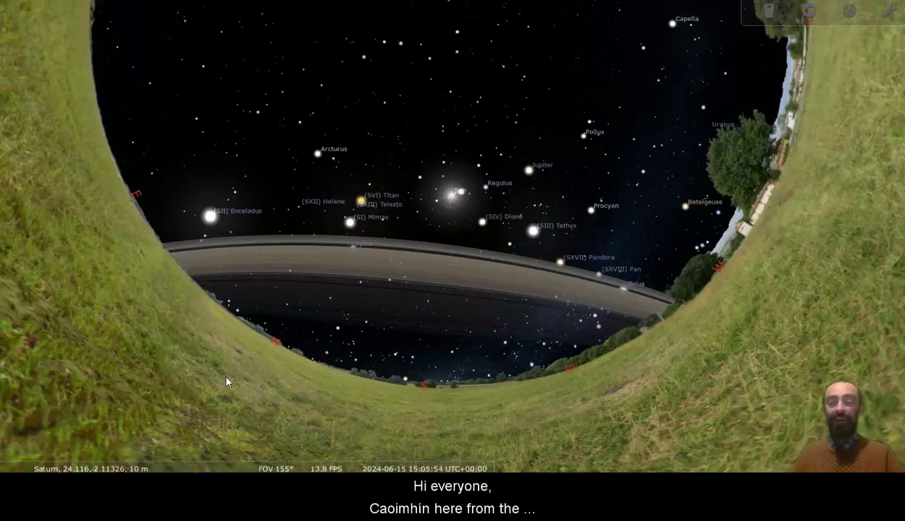
drag(364, 411, 368, 420)
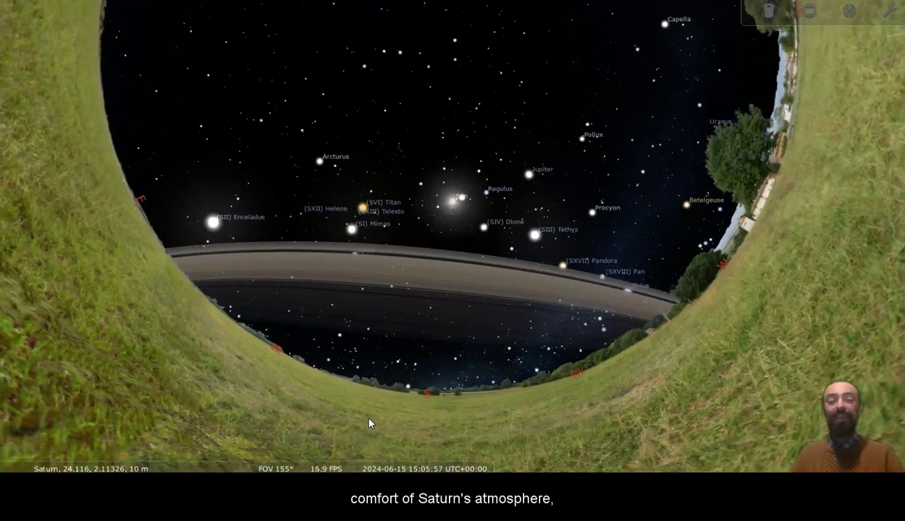
drag(368, 423, 370, 416)
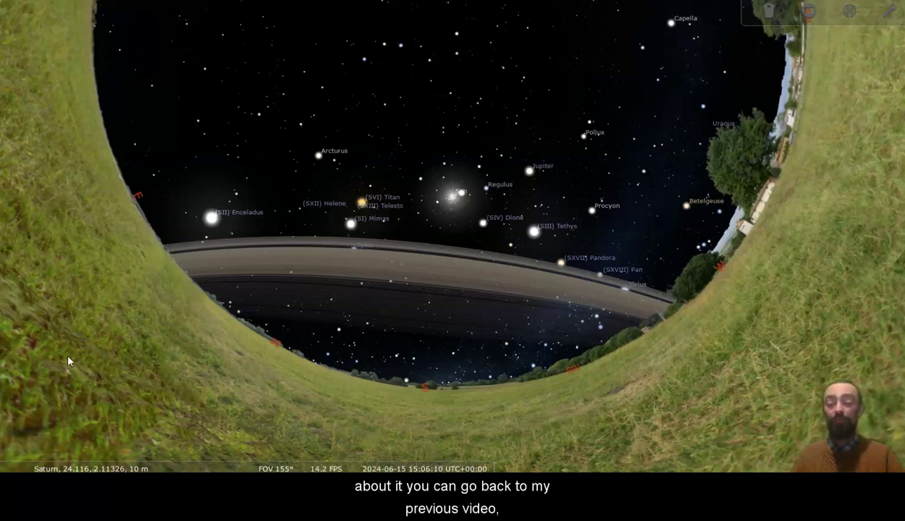
Open the location settings and change the observing planet from Saturn to Jupiter
mouse_move(15, 441)
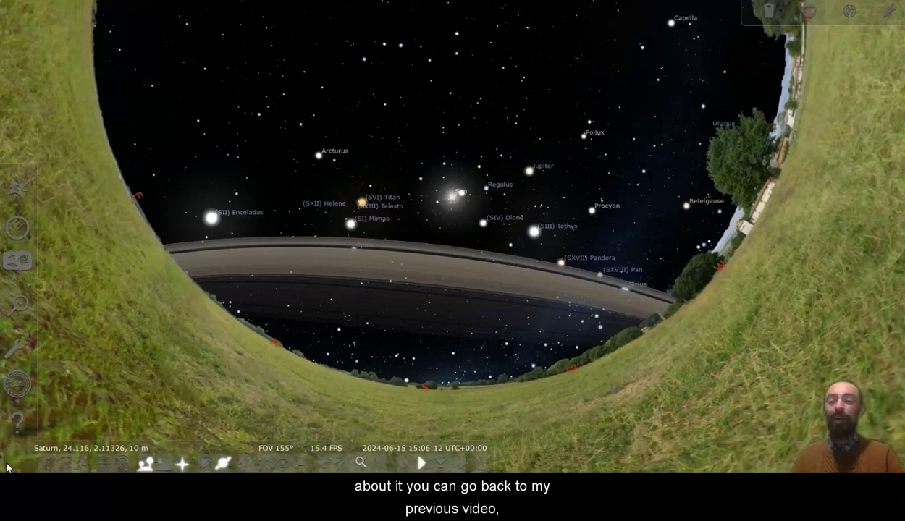
click(25, 195)
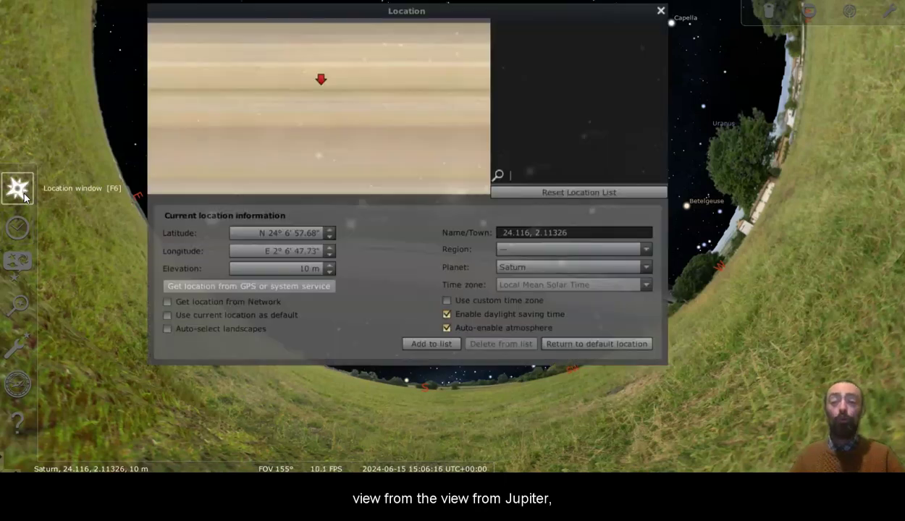
click(644, 267)
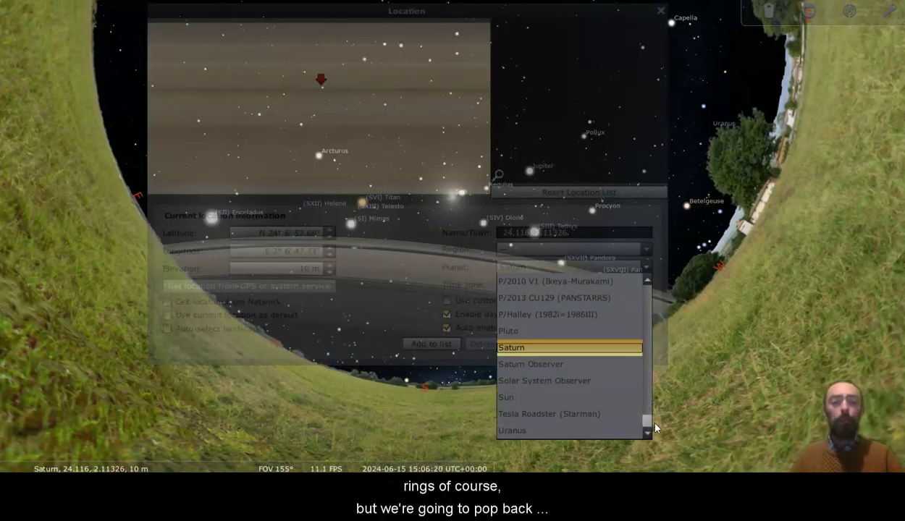
drag(649, 428, 648, 424)
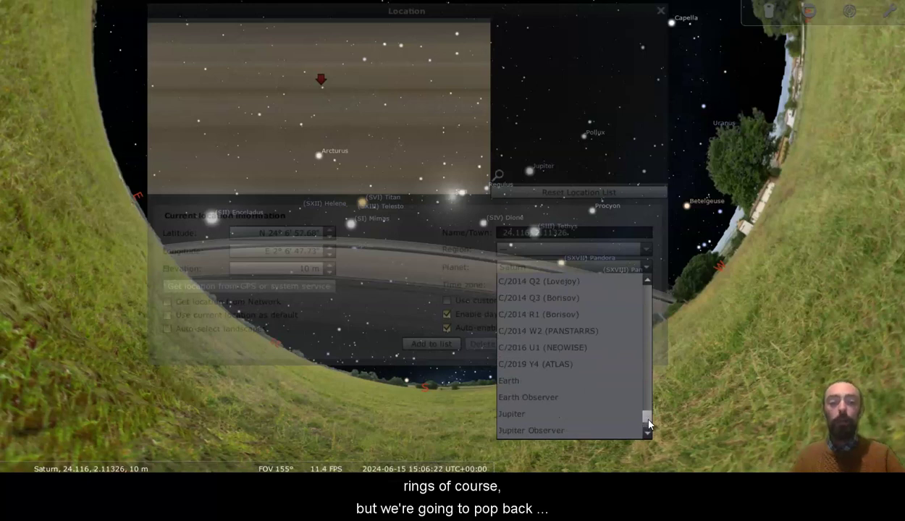
click(550, 417)
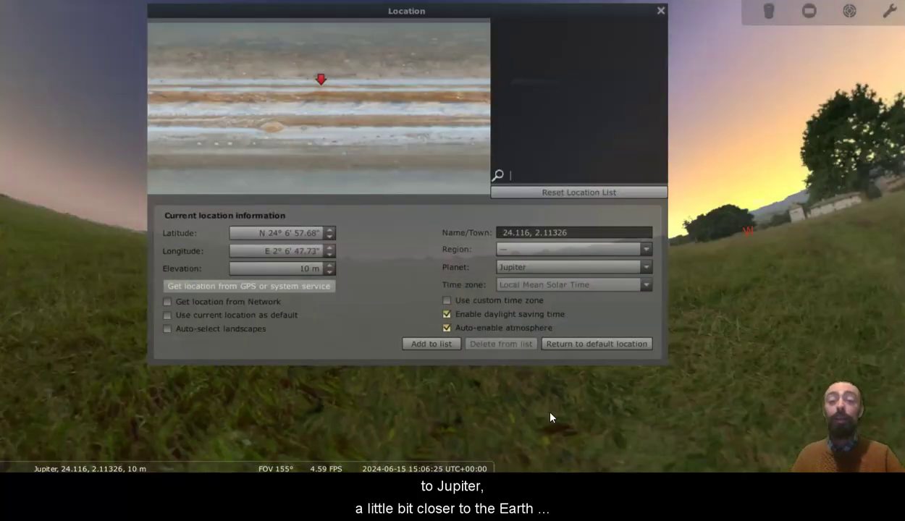
Place the observer near Jupiter's equator at about N 0° 29', W 3° 28' on the map and close the location settings
click(320, 113)
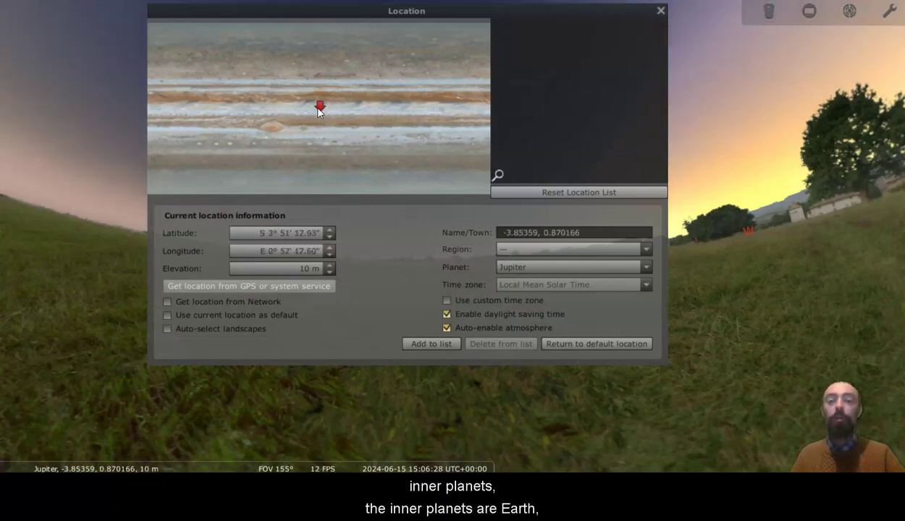
click(315, 108)
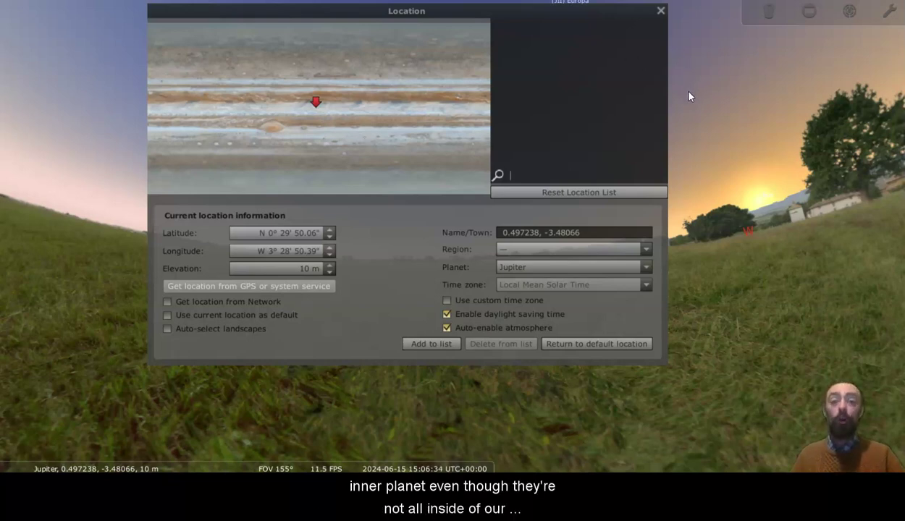
click(660, 11)
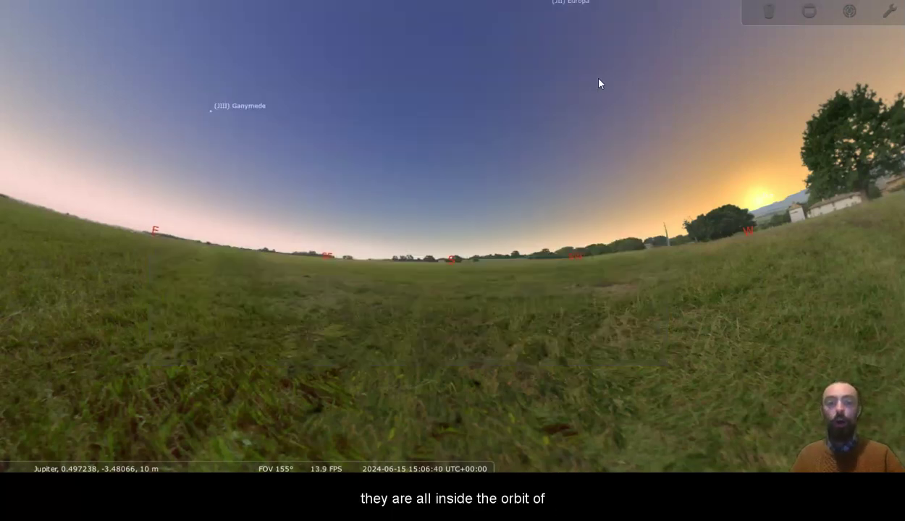
Run time forward past sunset to about 15:52 and examine the moons in Jupiter's southern night sky
drag(519, 196, 553, 269)
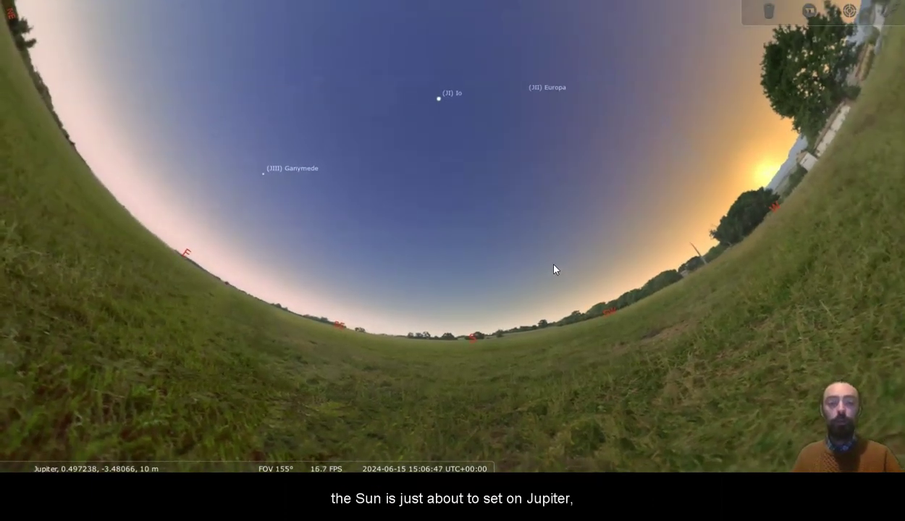
key(l)
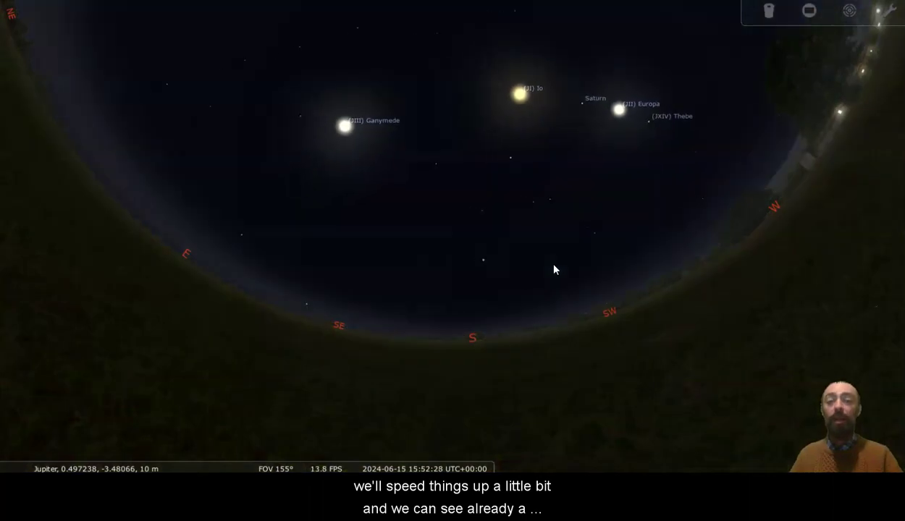
key(Up)
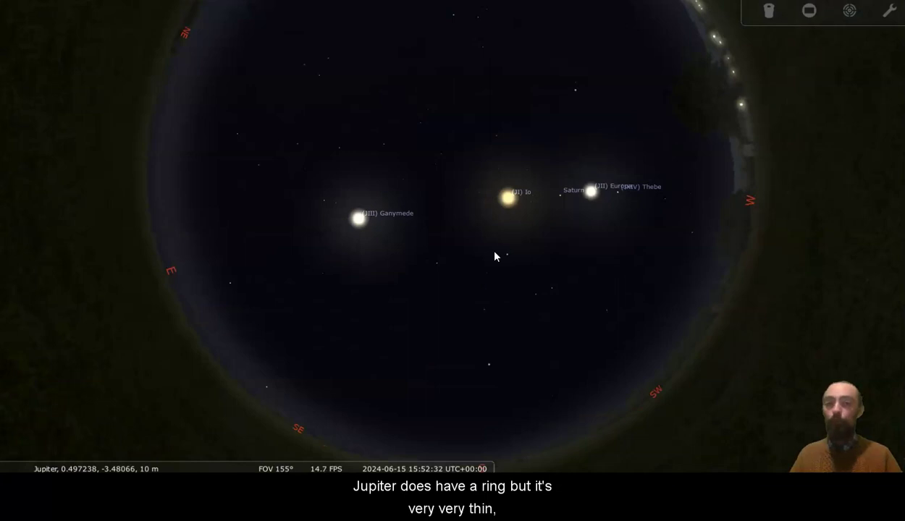
key(Down)
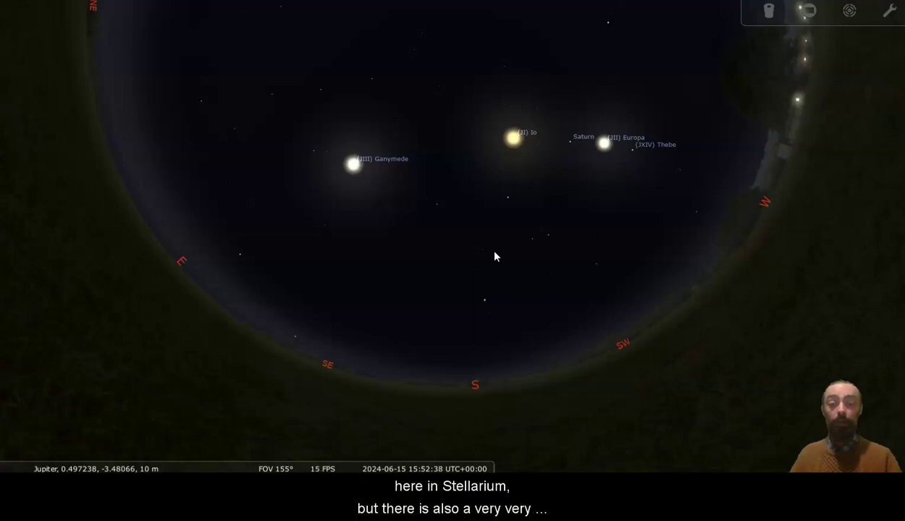
Speed time forward through Jupiter's night to dawn at about 20:02, watching the moons cross the sky
key(l)
key(l)
key(l)
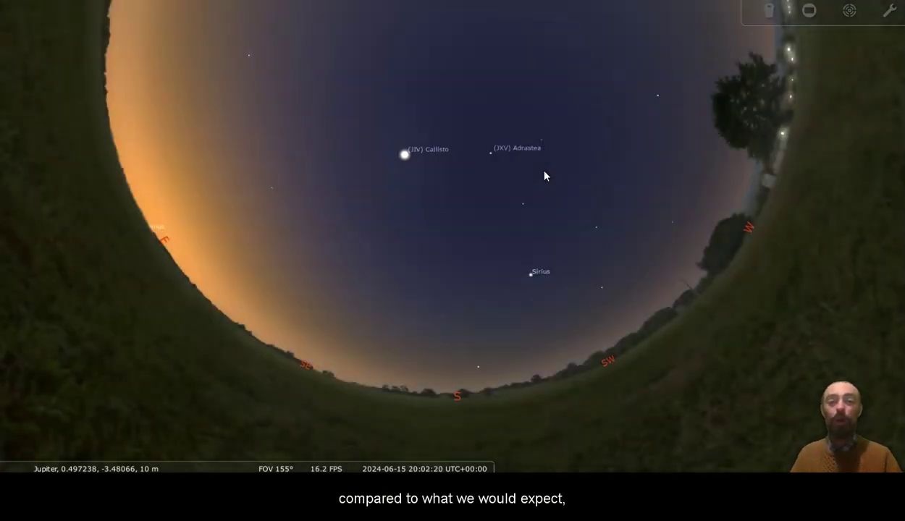
Run time backwards to about 15:59 and look at Saturn, Io, Europa and Ganymede in the evening sky
key(j)
key(j)
key(j)
key(j)
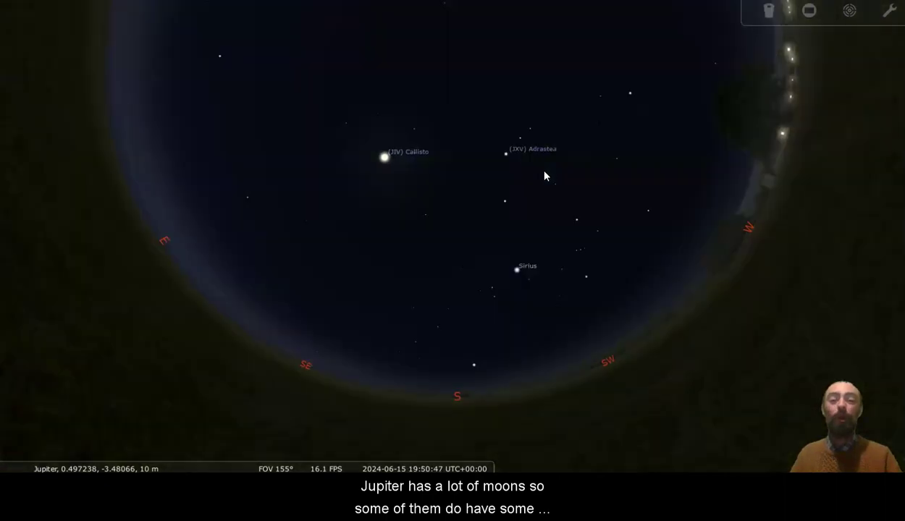
key(j)
key(k)
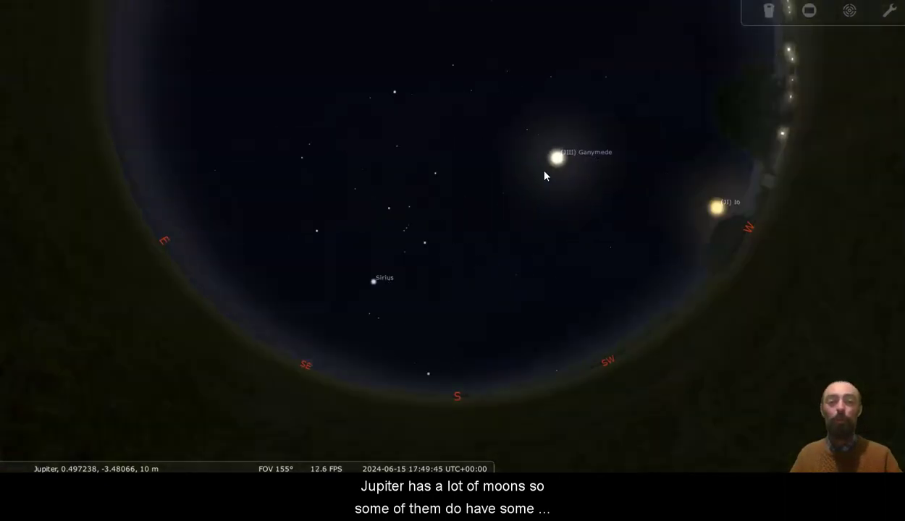
key(j)
key(j)
key(j)
key(j)
key(j)
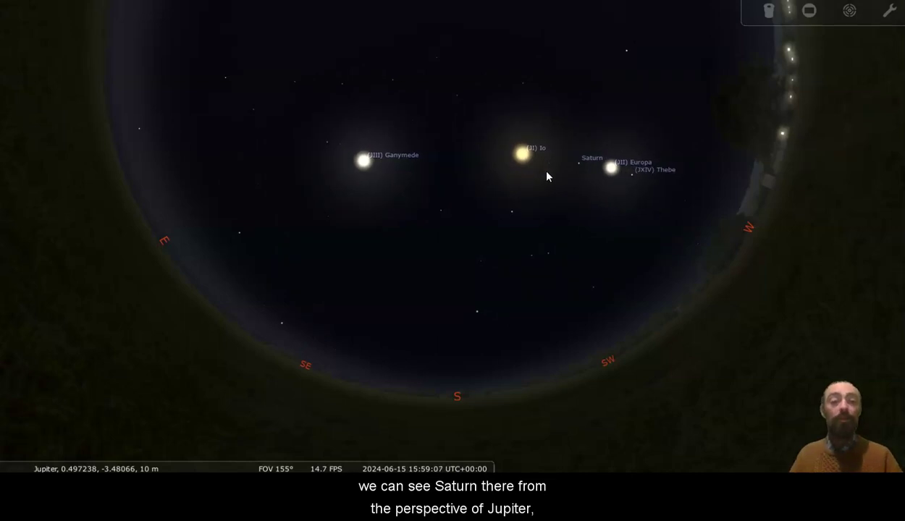
Run time forward and backward until it is daytime at about 22:56, with the Sun high in Jupiter's sky
key(l)
key(l)
key(l)
key(l)
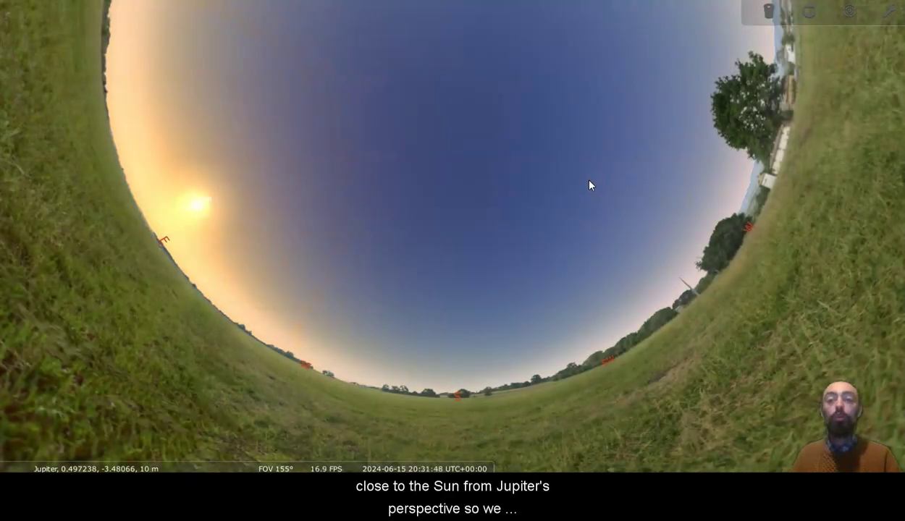
key(j)
key(j)
key(j)
key(j)
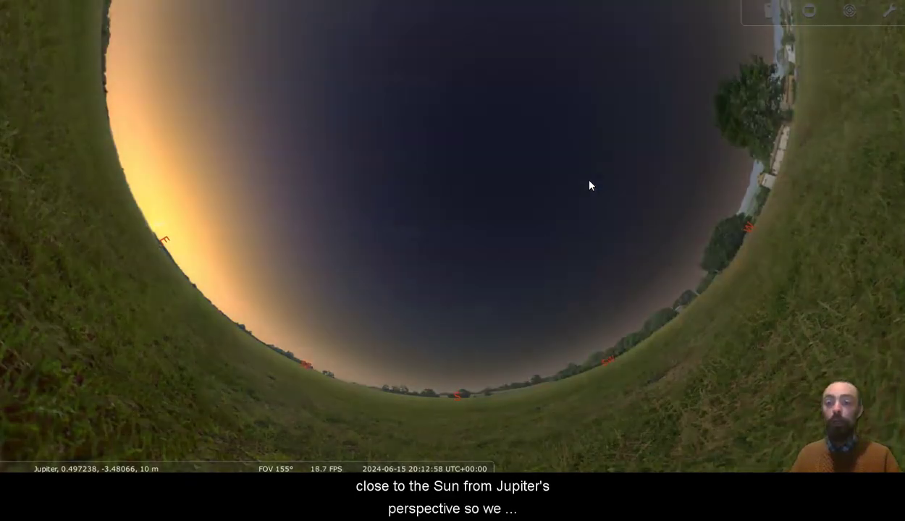
key(l)
key(j)
key(j)
key(j)
key(j)
key(j)
key(j)
key(j)
key(j)
key(l)
key(l)
key(l)
key(l)
key(l)
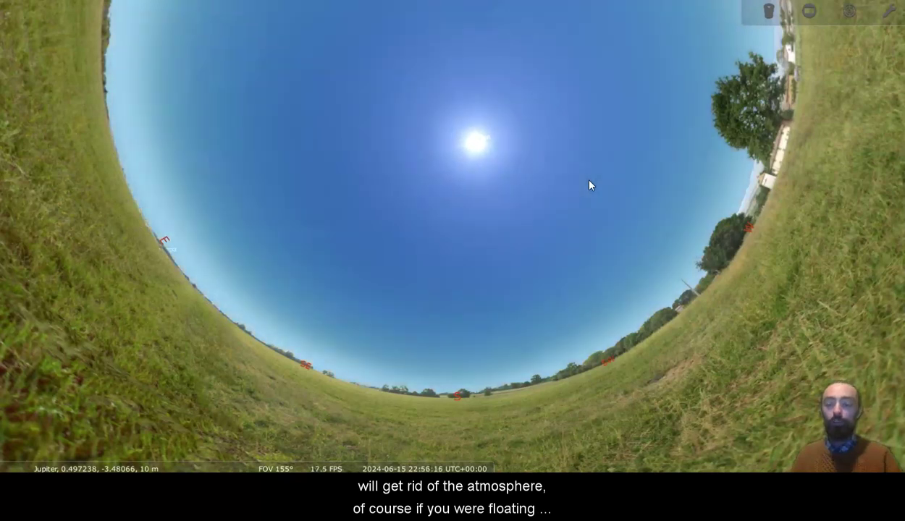
Turn off the atmosphere to reveal the stars and planets around the Sun
mouse_move(111, 469)
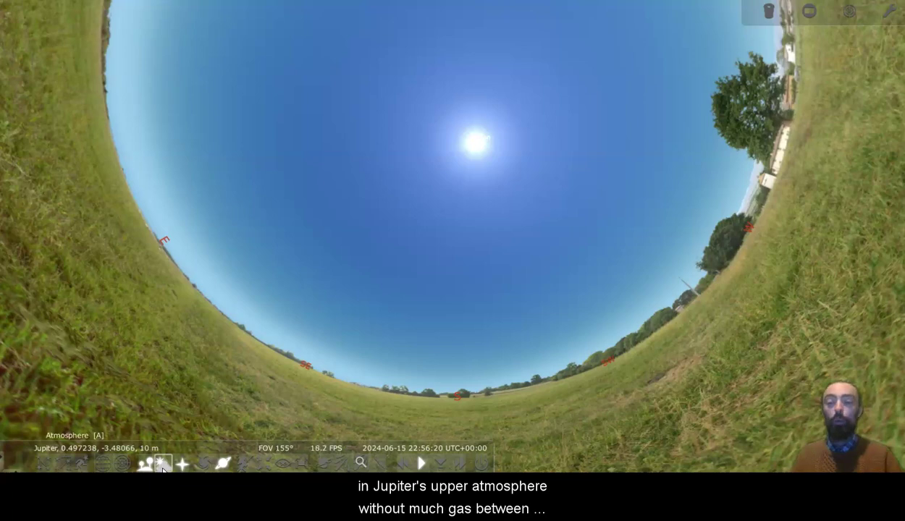
click(162, 467)
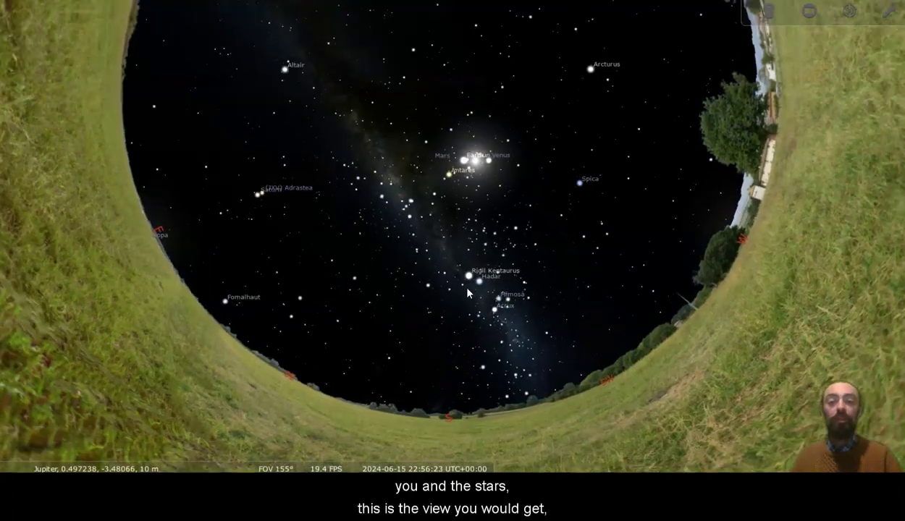
drag(467, 293, 470, 305)
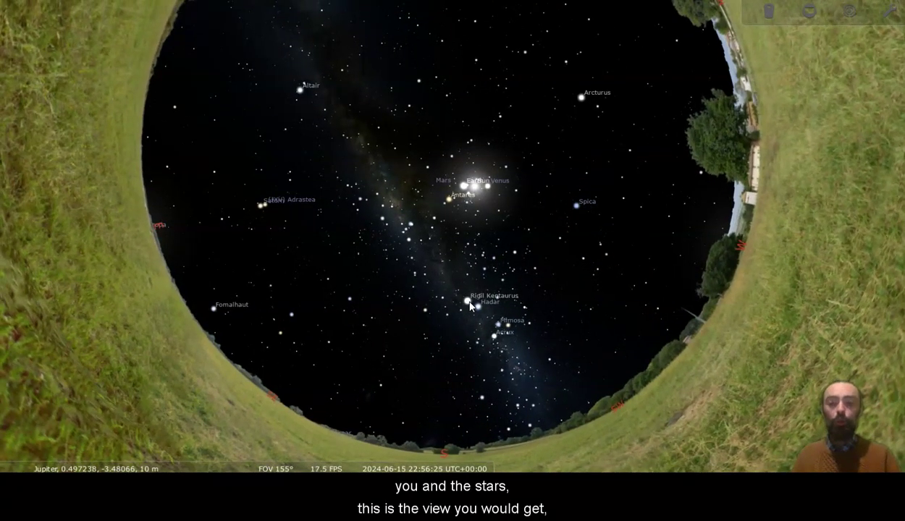
Narrow the field of view to 89.3°, then select the Sun and centre the view on it
scroll(469, 305, up, 2)
key(Down)
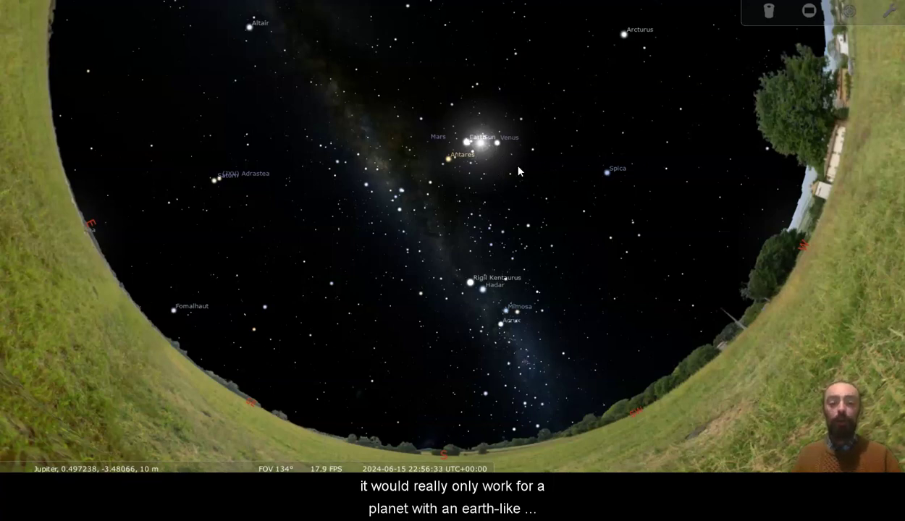
drag(517, 166, 491, 148)
key(Left)
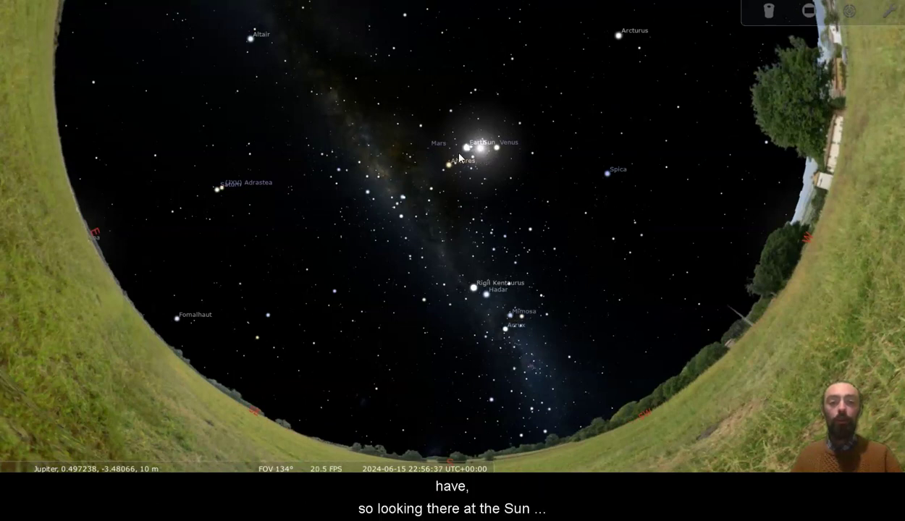
scroll(472, 159, up, 3)
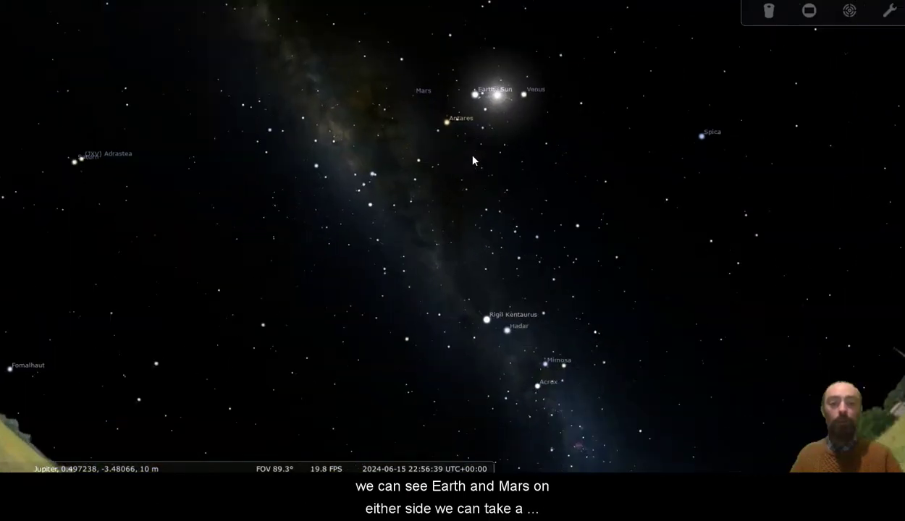
key(Right)
key(Down)
key(Down)
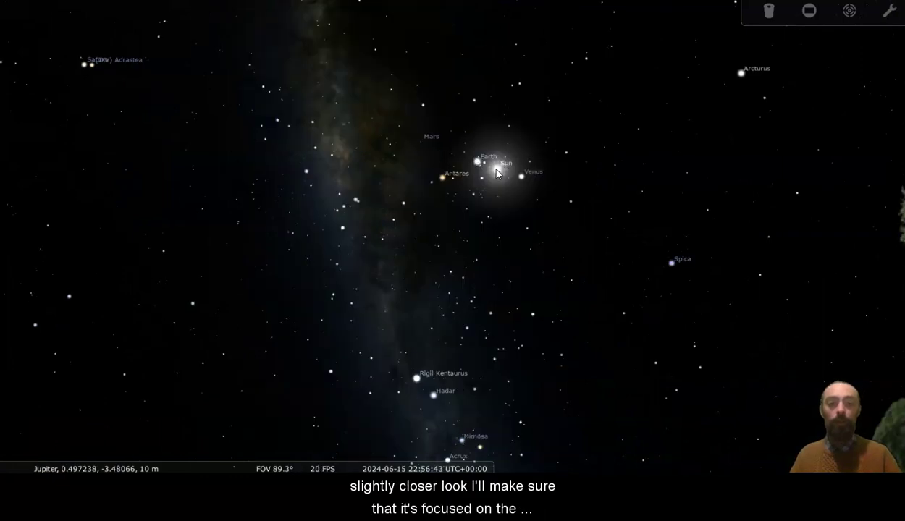
click(497, 172)
key(space)
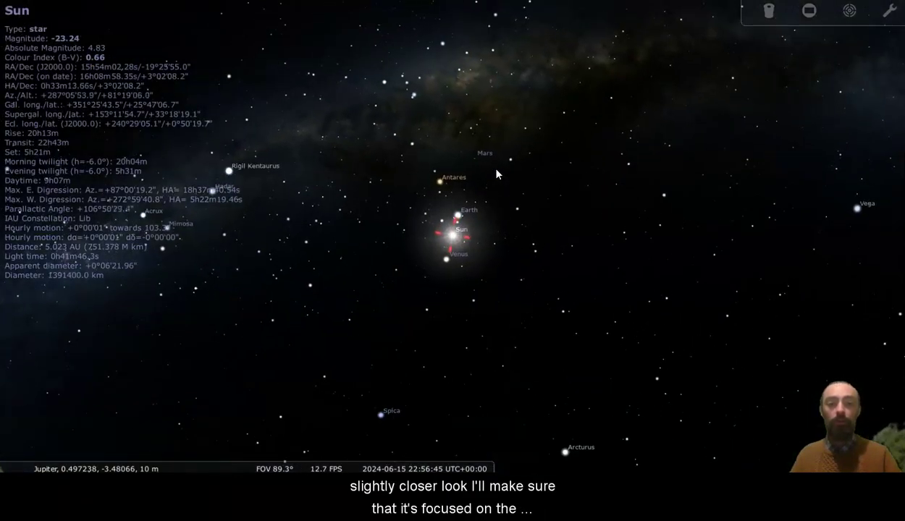
Adjust the time to about 22:43 so the centred Sun is near its highest point in Jupiter's sky
key(l)
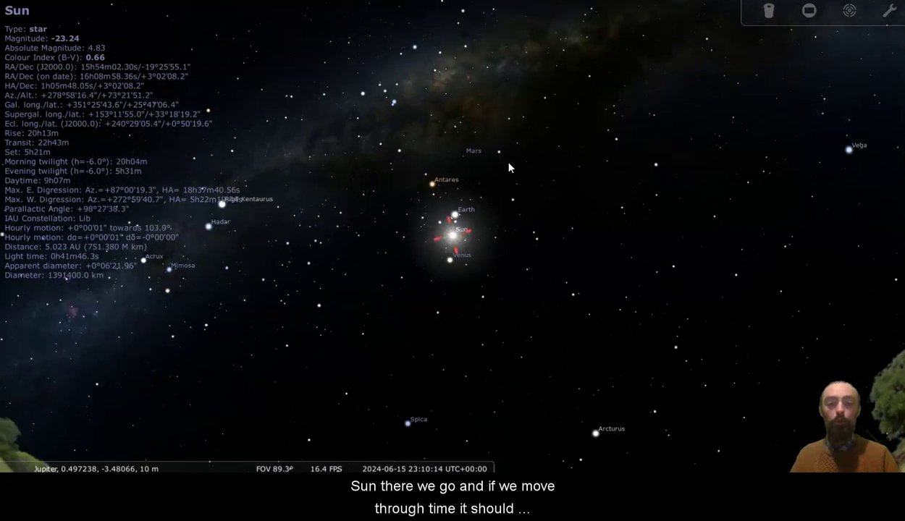
key(j)
key(j)
key(j)
key(j)
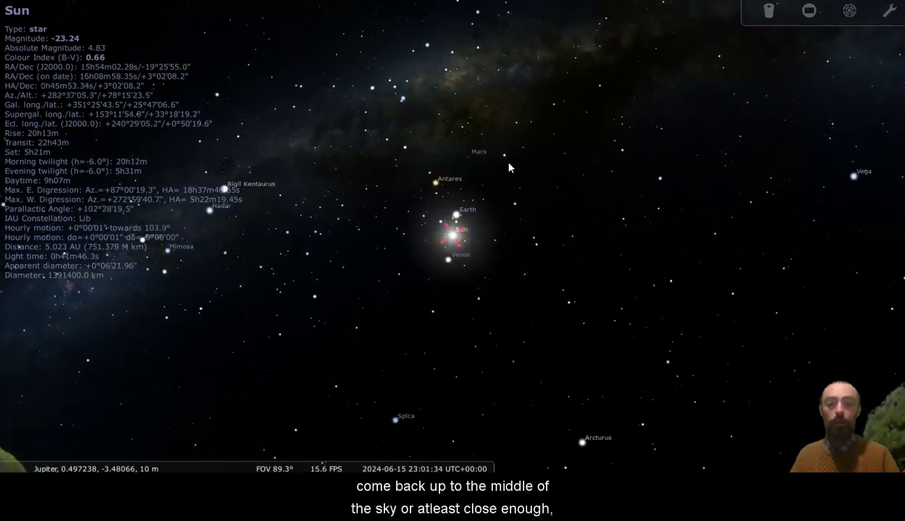
key(k)
key(l)
key(l)
key(l)
key(l)
key(k)
key(j)
key(j)
key(j)
key(j)
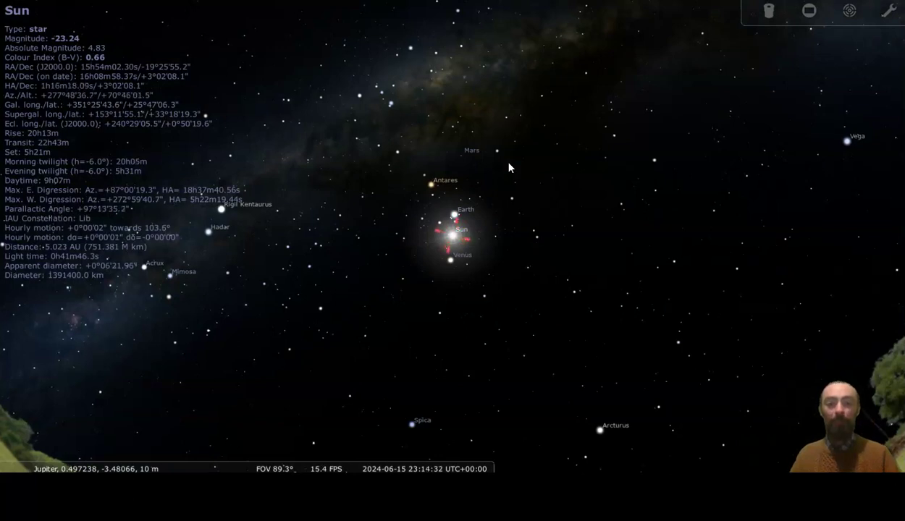
key(j)
key(j)
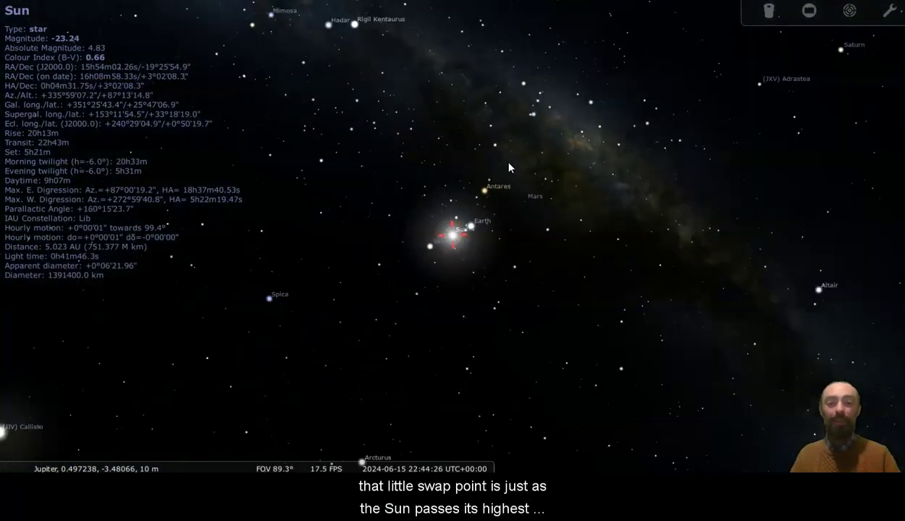
key(k)
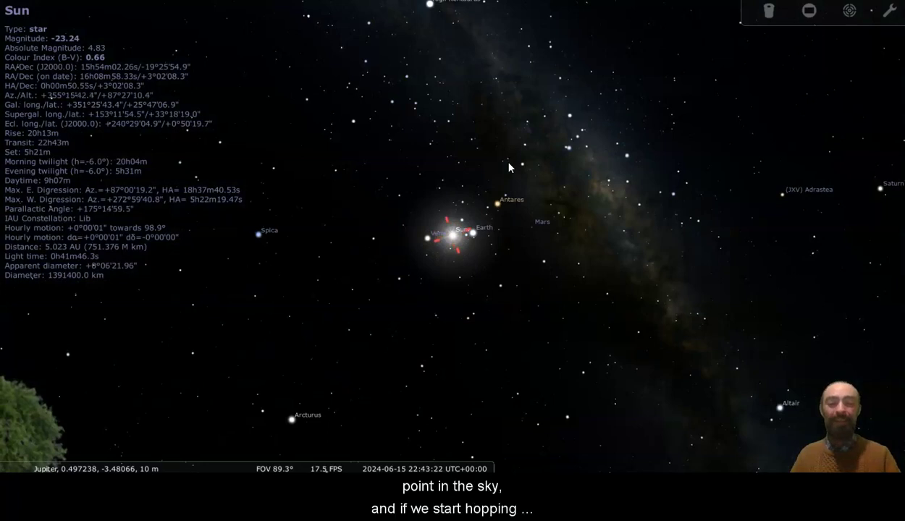
Advance the date in daily steps to 26 October 2024, watching the inner planets move around the Sun
key(equal)
key(equal)
key(equal)
key(equal)
key(equal)
key(equal)
key(equal)
key(equal)
key(equal)
key(equal)
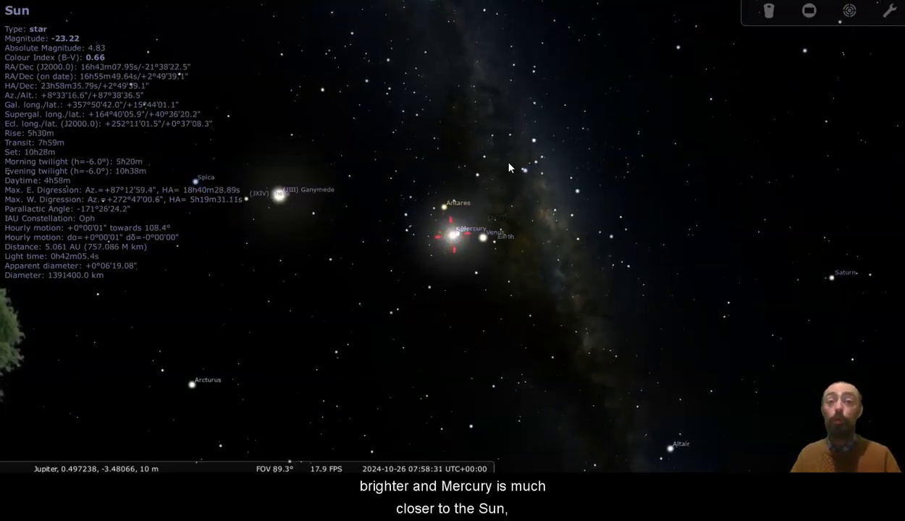
Step the date back in daily steps to 27 June 2024, following the inner planets, and keep time at normal speed
key(minus)
key(minus)
key(minus)
key(minus)
key(minus)
key(minus)
key(minus)
key(minus)
key(minus)
key(minus)
key(minus)
key(minus)
key(minus)
key(minus)
key(minus)
key(minus)
key(minus)
key(minus)
key(minus)
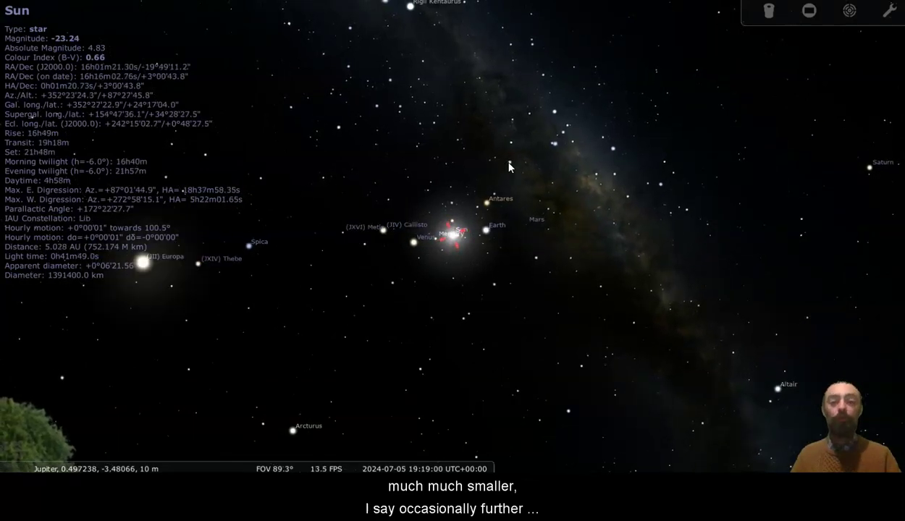
key(k)
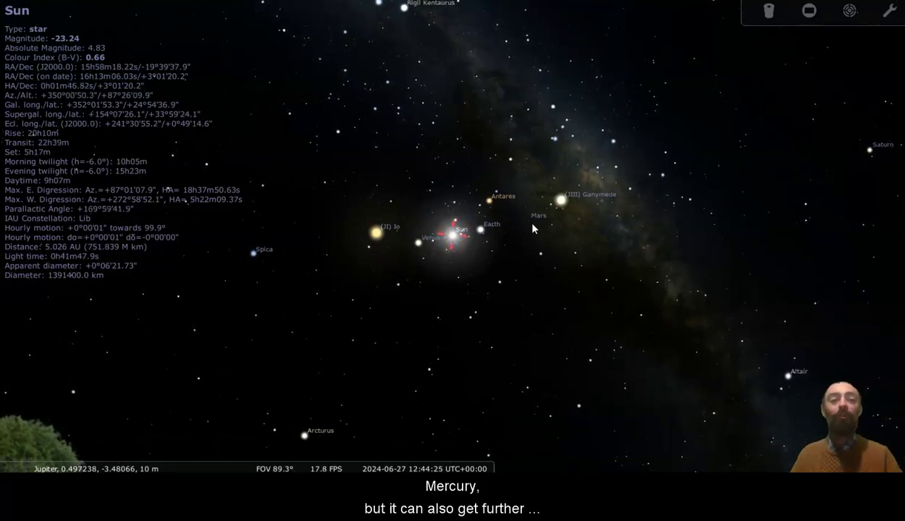
Narrow the field of view to 31.6° to examine the inner planets around the Sun, then widen it to 94°
scroll(487, 233, up, 3)
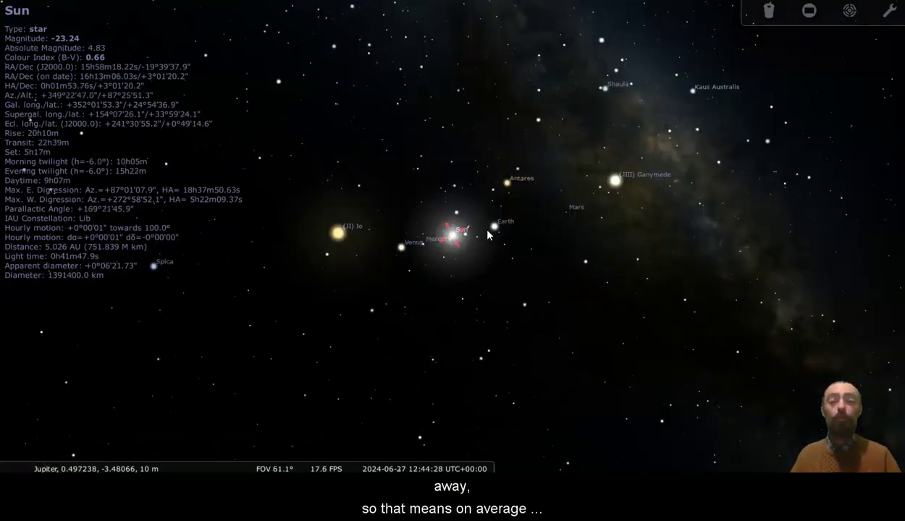
scroll(487, 233, up, 3)
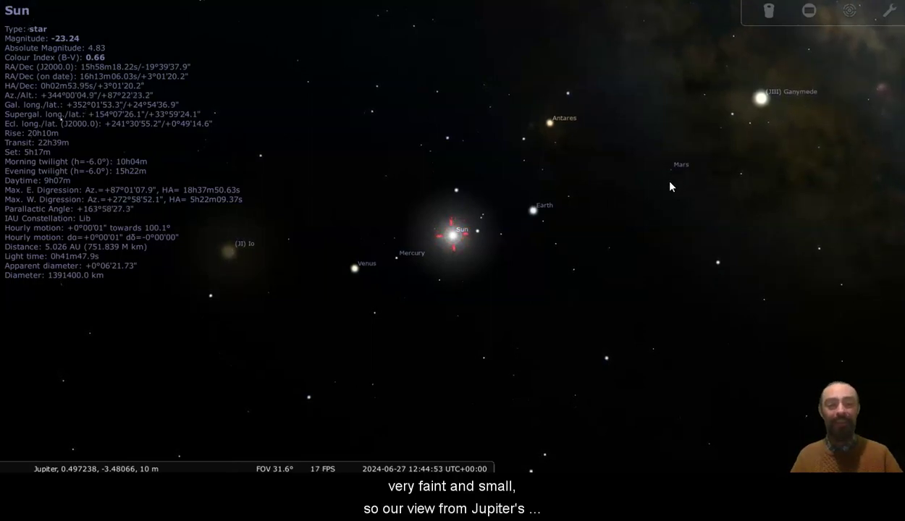
scroll(639, 206, down, 10)
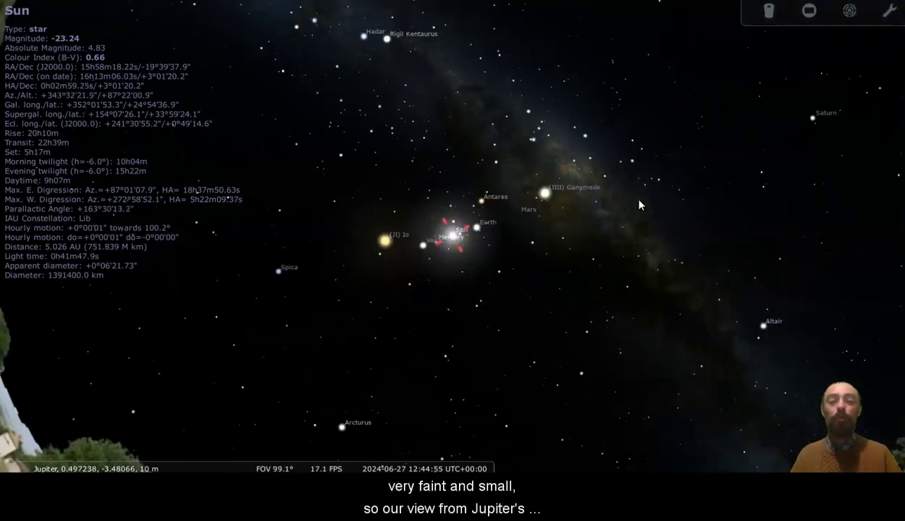
scroll(639, 206, up, 4)
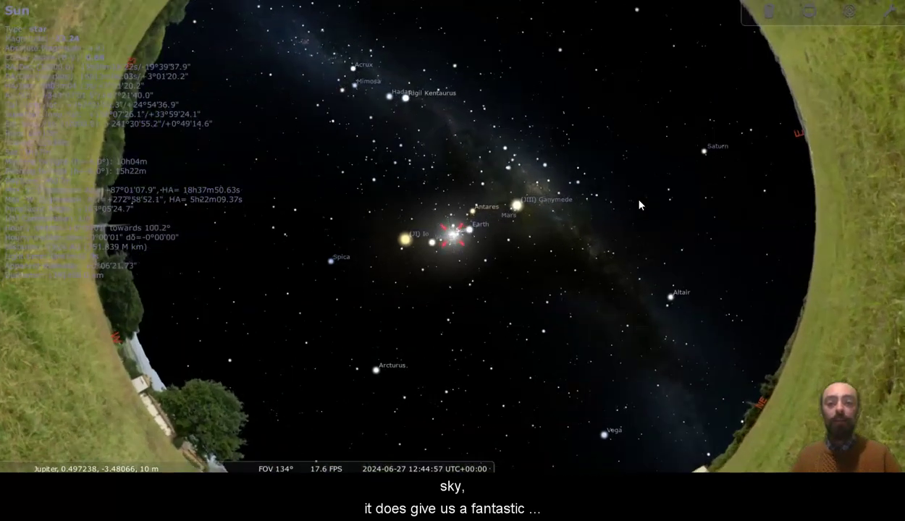
scroll(639, 205, up, 2)
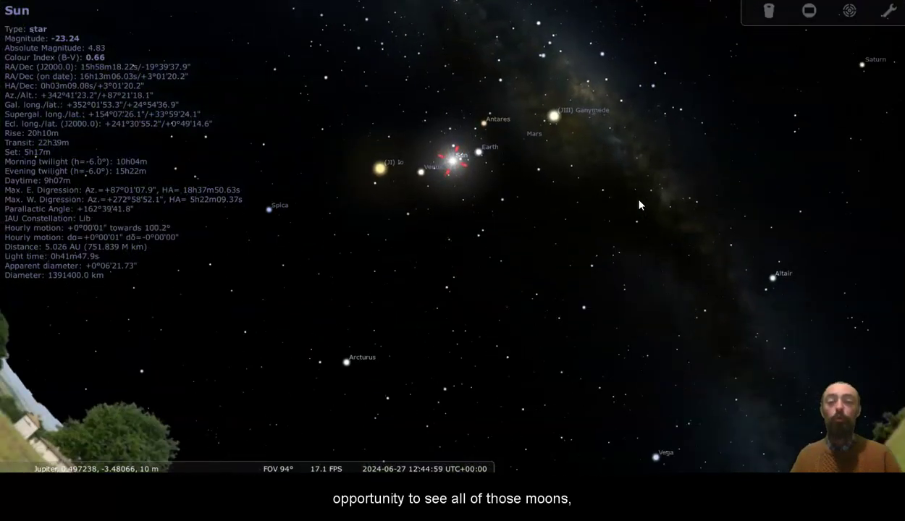
Rewind time until the Sun is below the horizon, then advance one Jupiter day to 18:05 on 27 June 2024 to view the moons
key(j)
key(j)
key(j)
key(j)
key(j)
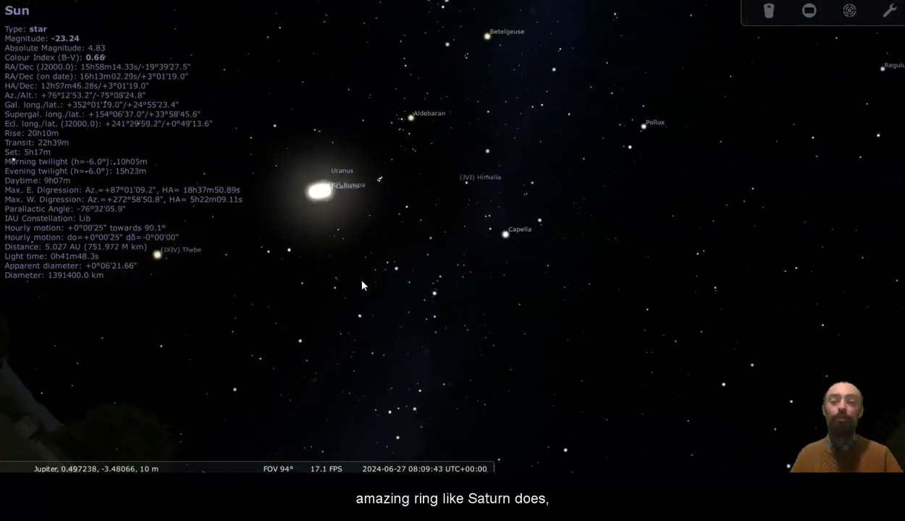
key(=)
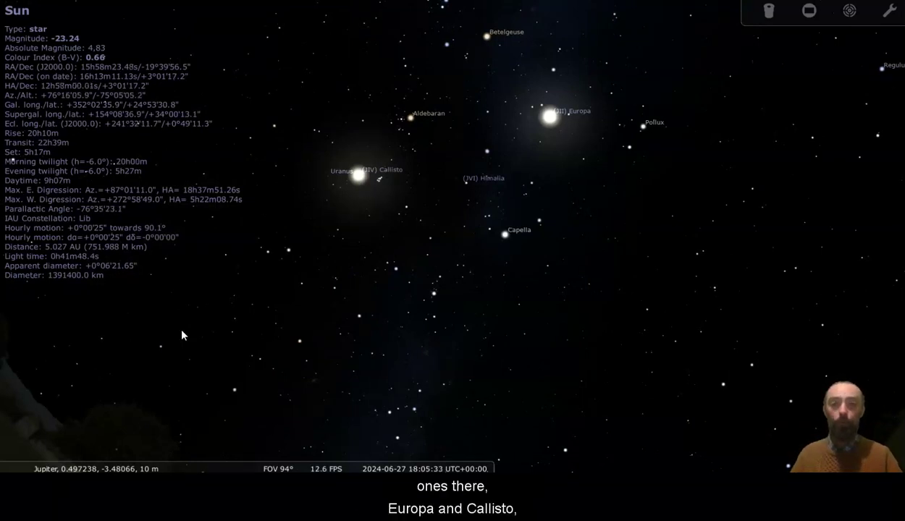
Change the observing location from Jupiter's surface to Jupiter Observer and close the location settings
mouse_move(22, 212)
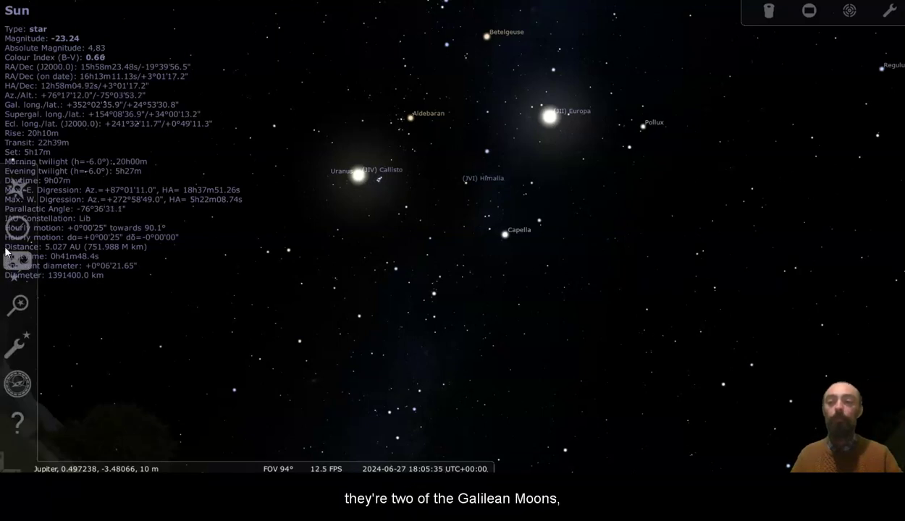
click(20, 193)
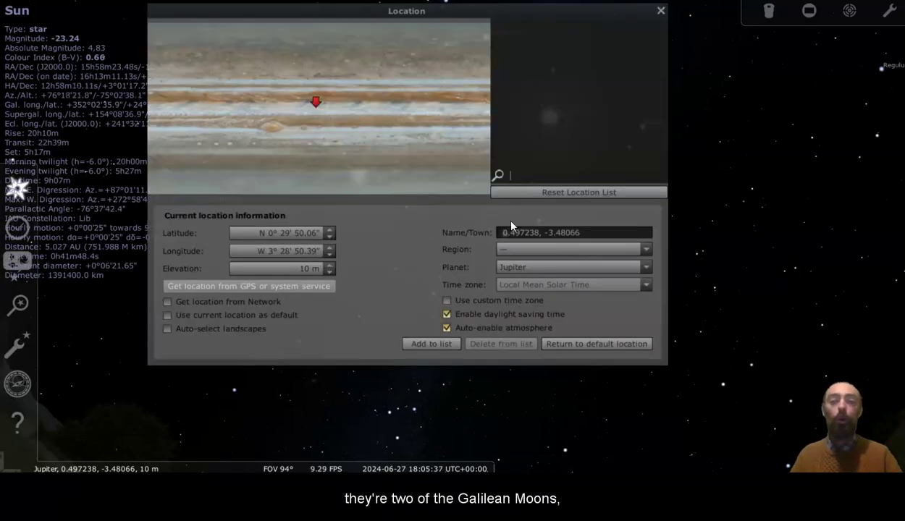
click(636, 267)
click(592, 433)
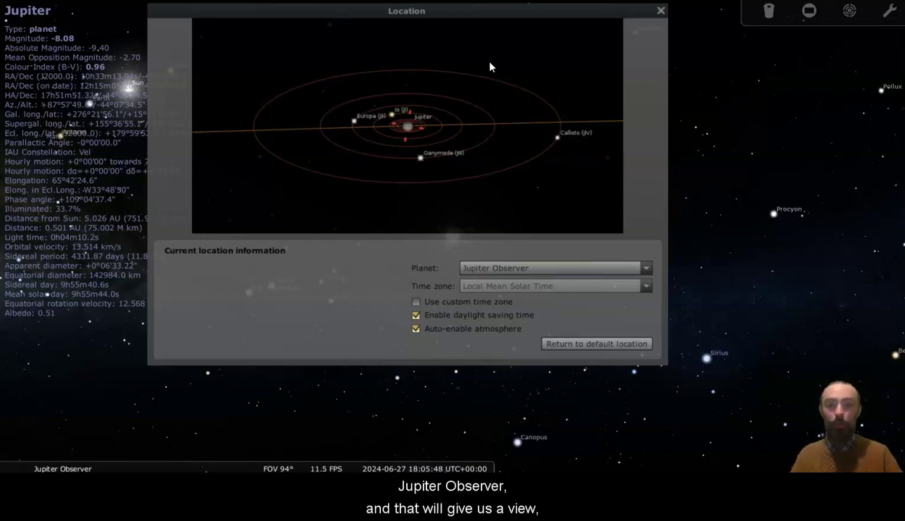
click(660, 12)
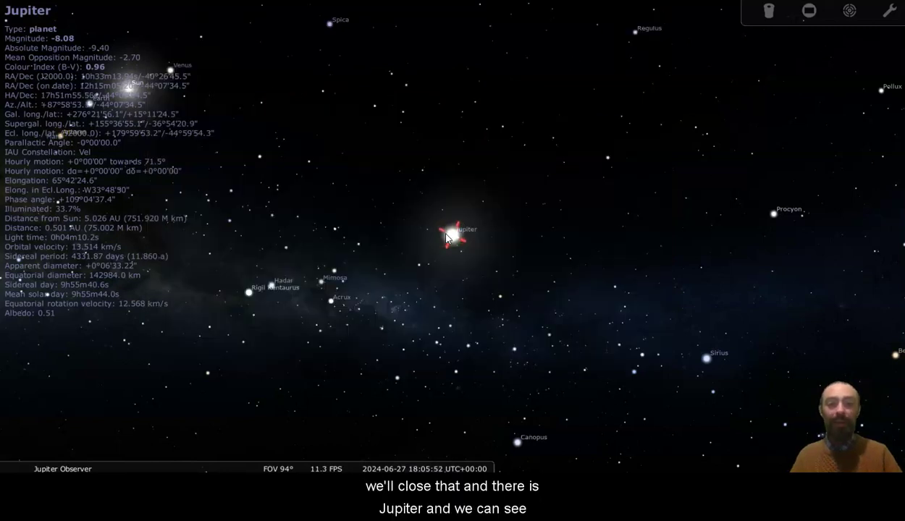
Narrow the view of Jupiter to 4.96° and run time forward to 2 July 2024, watching the Galilean moons orbit, then restore normal speed
scroll(446, 237, up, 5)
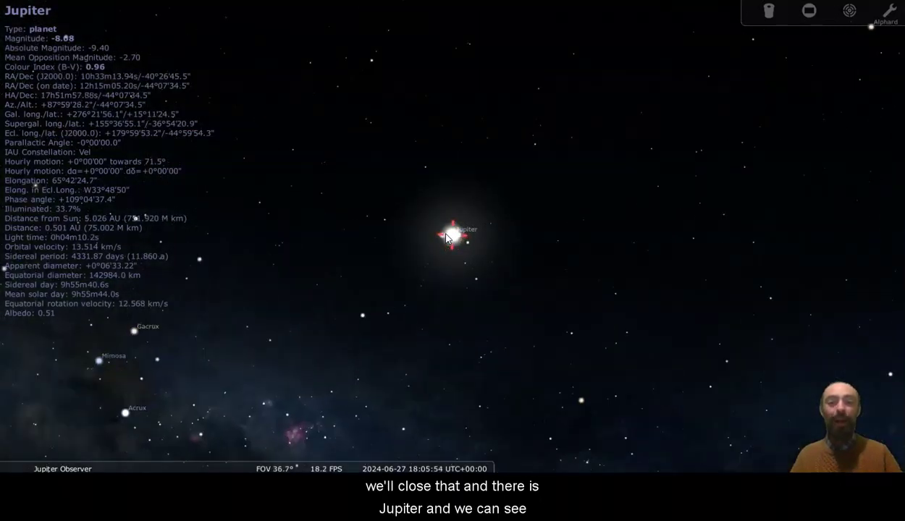
scroll(446, 238, up, 2)
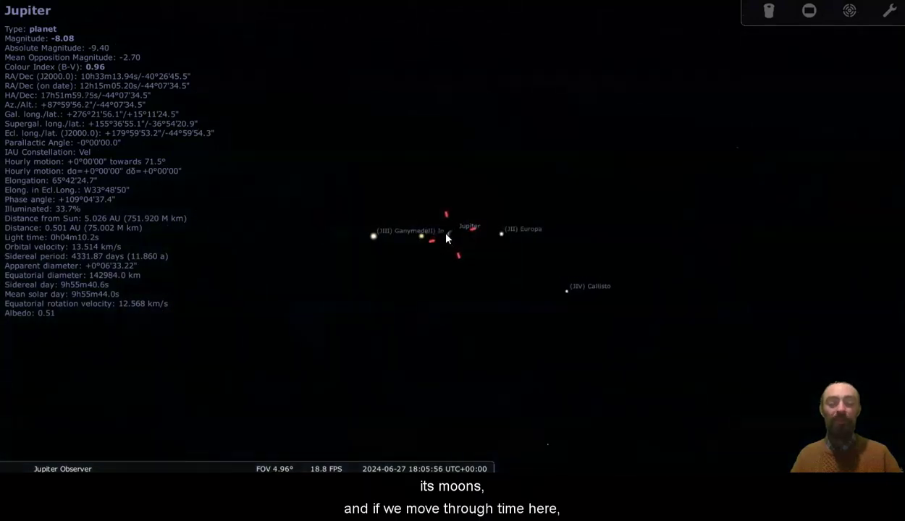
key(l)
key(l)
key(l)
key(l)
key(l)
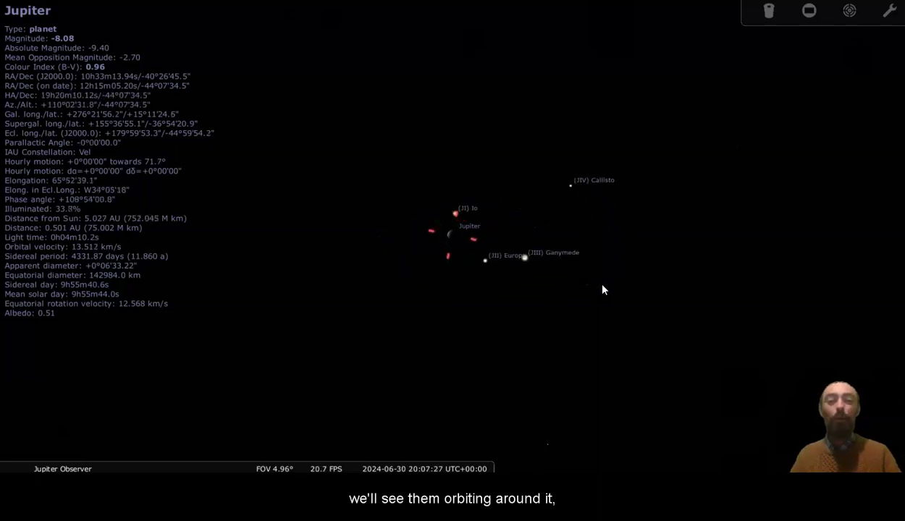
key(k)
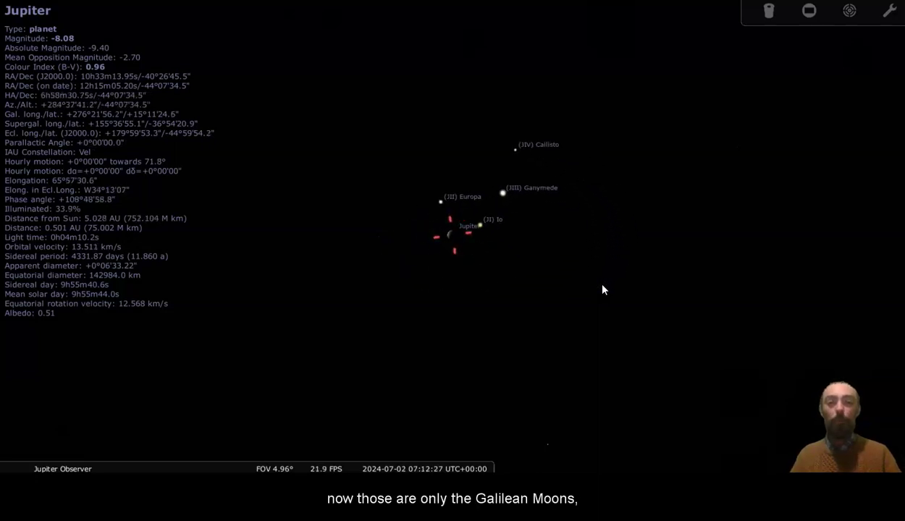
Narrow the field of view to 0.371° on Jupiter and advance the date in daily steps to 19 July 2024, following Amalthea
scroll(602, 285, up, 8)
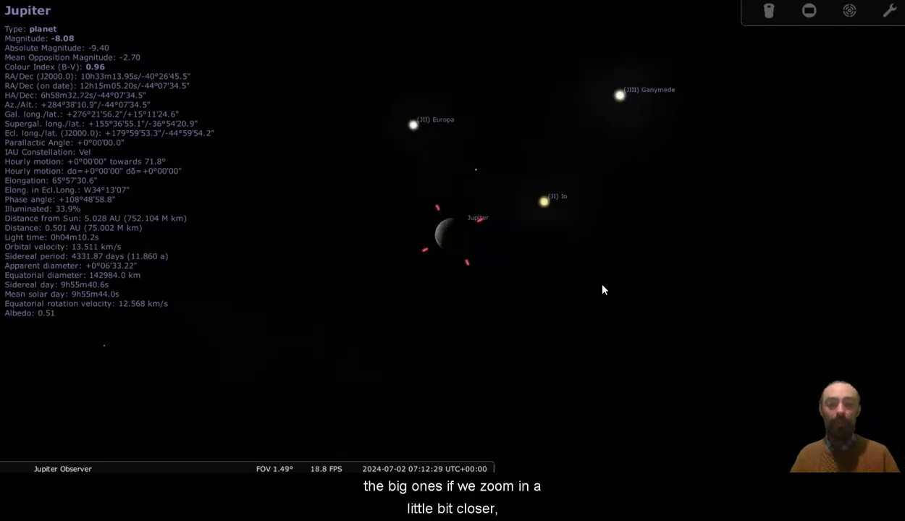
scroll(603, 289, up, 3)
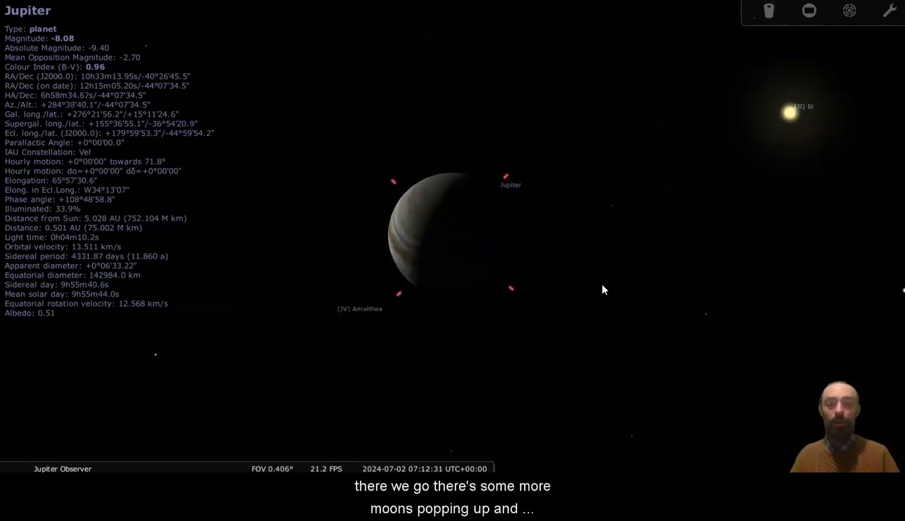
key(equal)
key(equal)
key(equal)
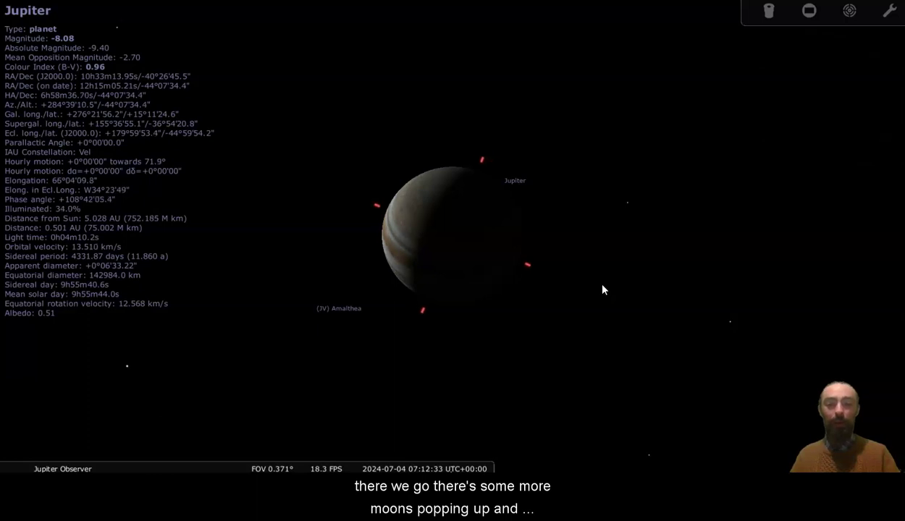
key(equal)
key(equal)
key(equal)
key(equal)
key(equal)
key(equal)
key(equal)
key(equal)
key(equal)
key(equal)
key(equal)
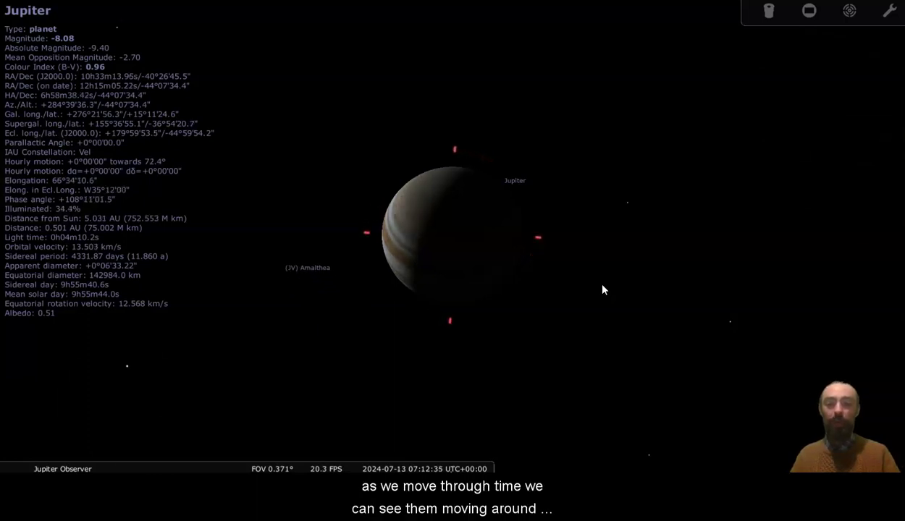
key(equal)
key(equal)
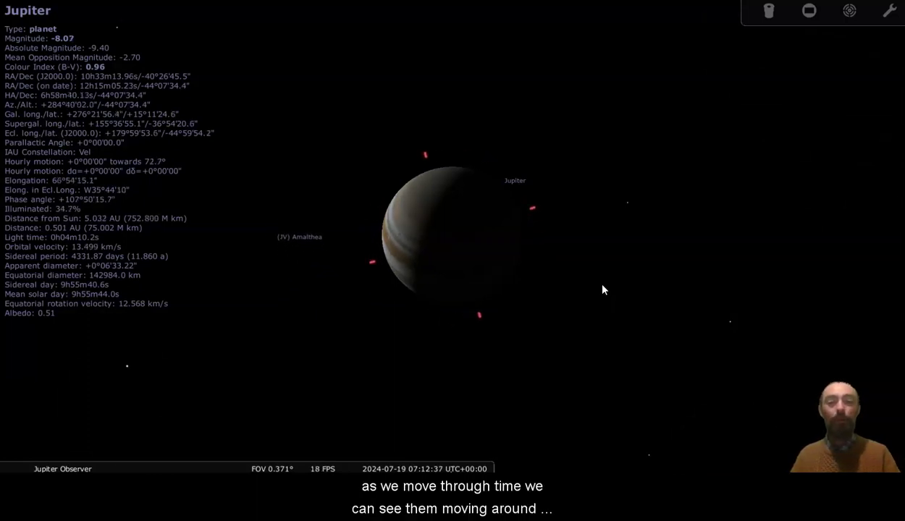
Step the date back to 11 July 2024 and widen the field of view around Jupiter to 2°
key(minus)
key(minus)
key(minus)
key(minus)
key(minus)
key(minus)
key(minus)
scroll(575, 288, down, 3)
scroll(575, 293, down, 4)
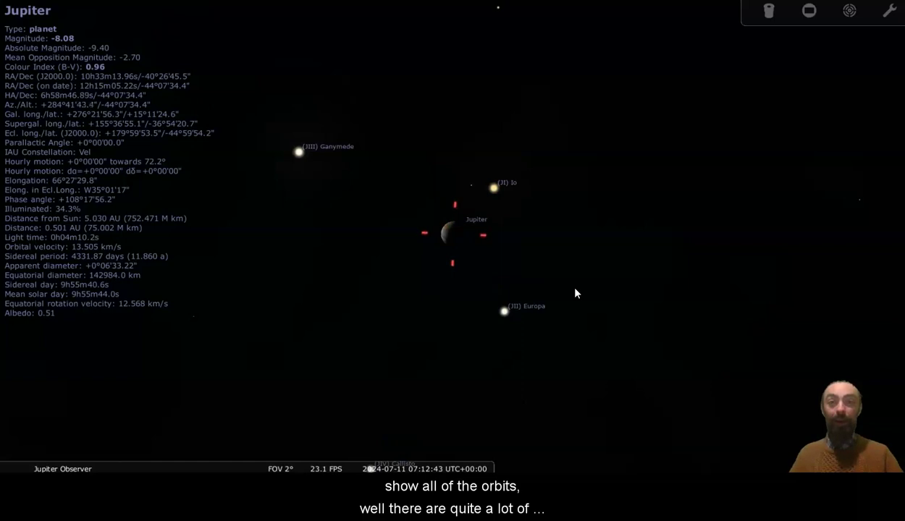
Turn on orbit display for Solar System objects and close the view settings
mouse_move(12, 289)
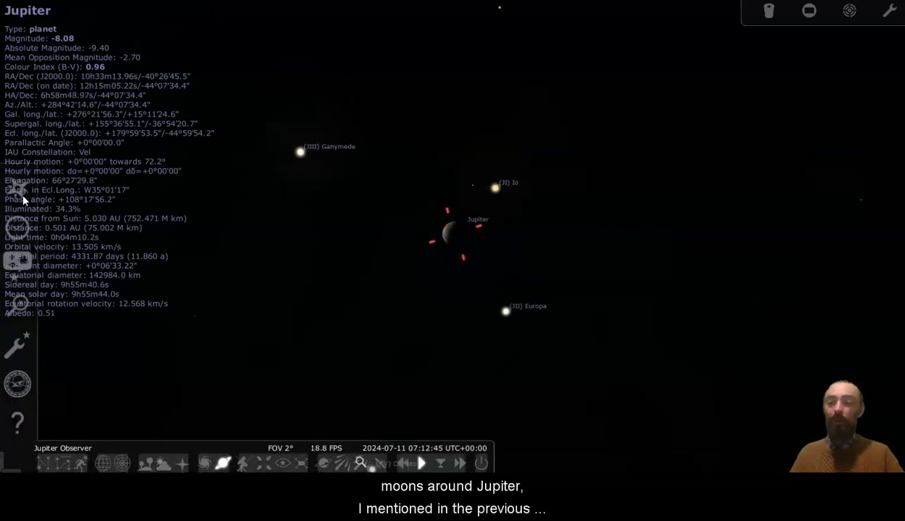
click(22, 272)
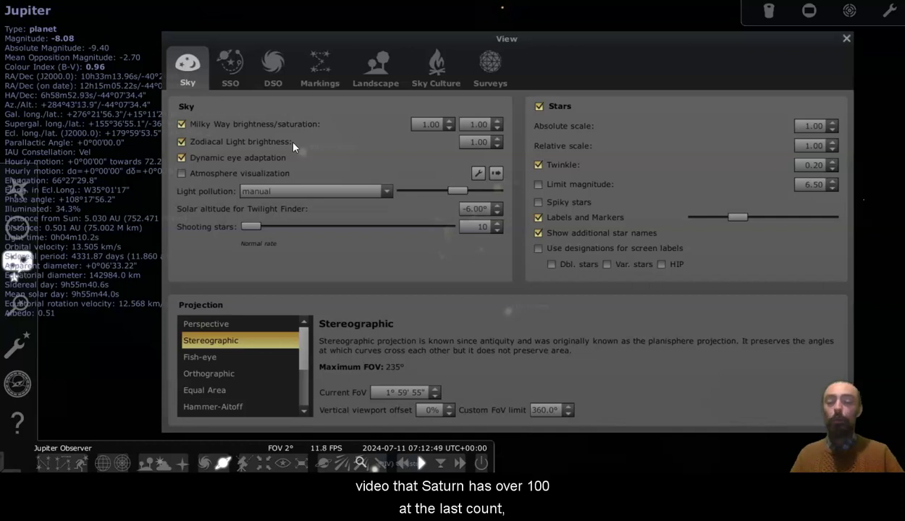
click(315, 78)
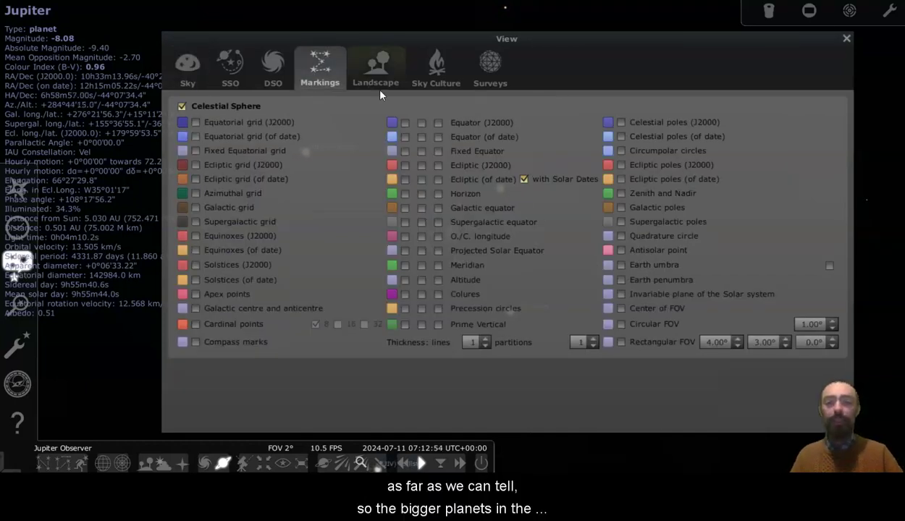
click(267, 76)
click(237, 77)
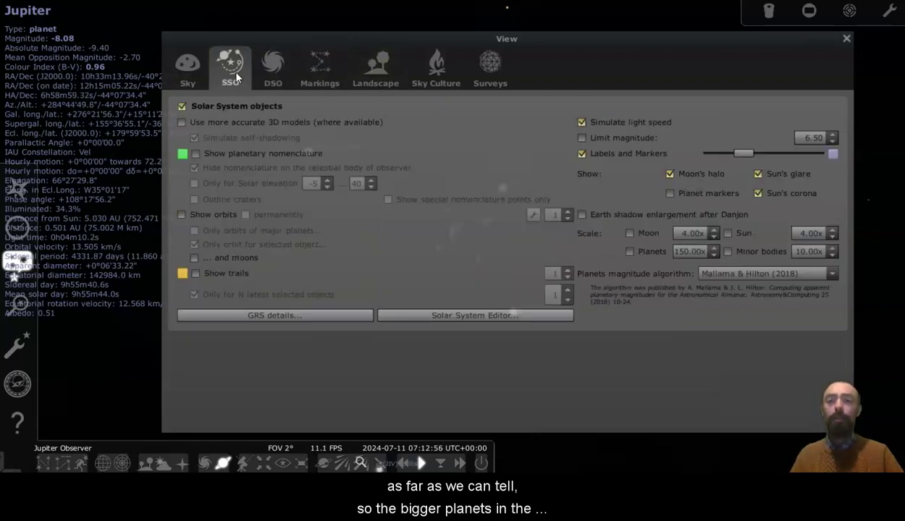
click(181, 215)
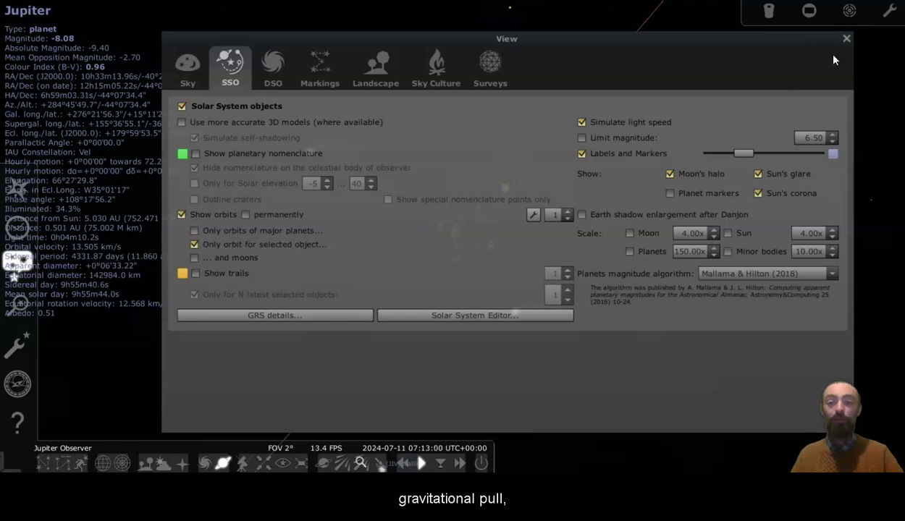
click(846, 39)
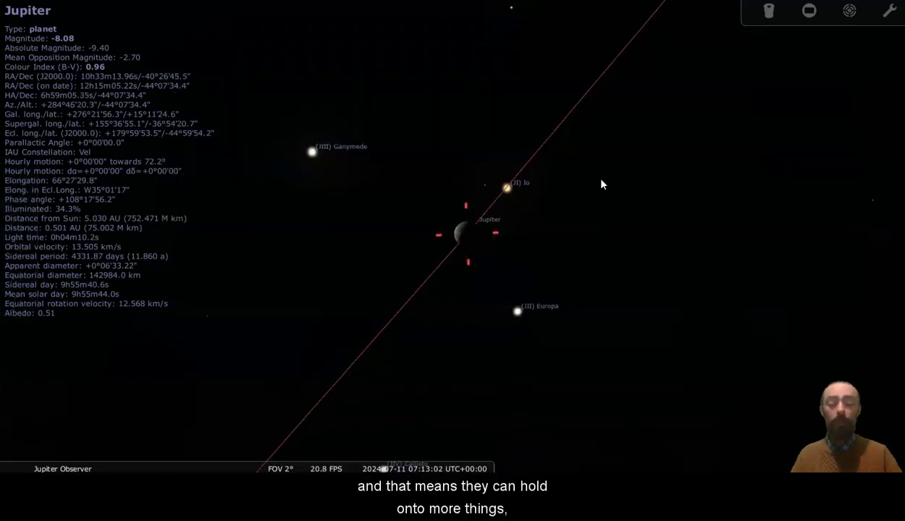
Set the field of view to 3.56° and select Io, Europa, Callisto and Jupiter in turn to view their orbits
scroll(601, 182, down, 3)
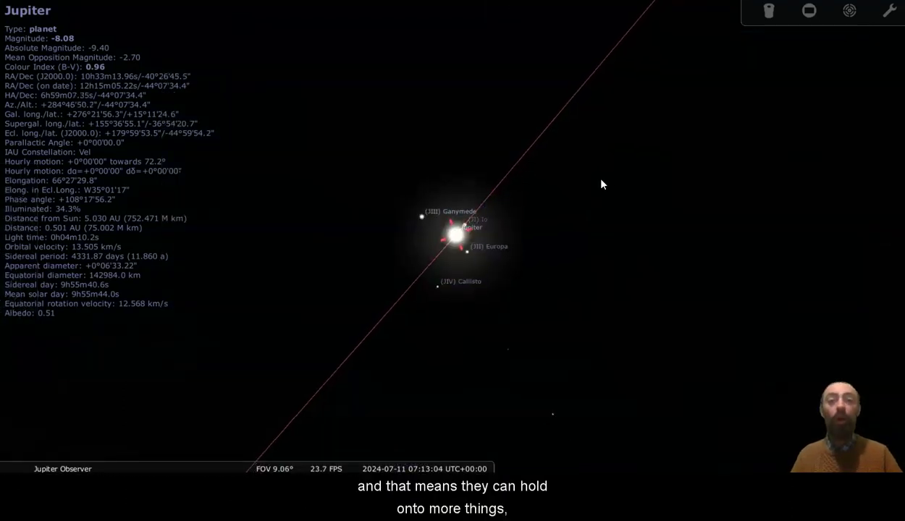
scroll(587, 181, up, 2)
click(484, 209)
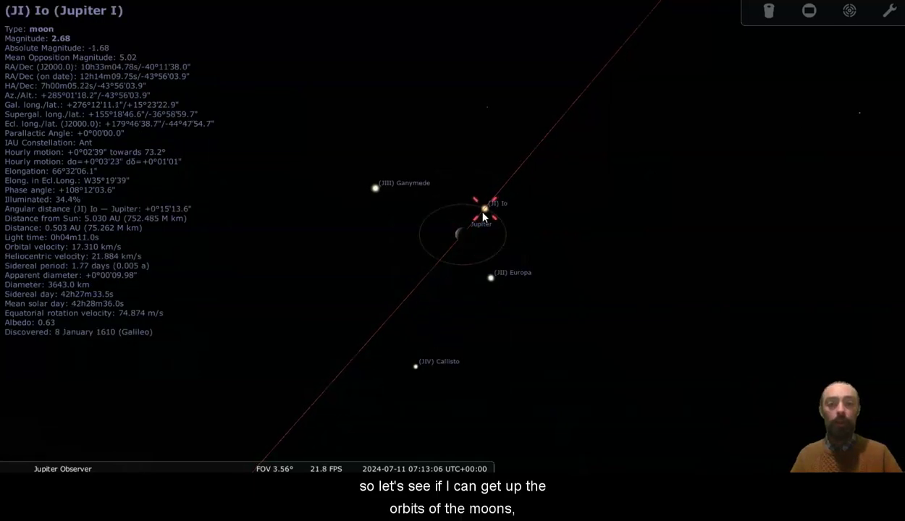
click(492, 278)
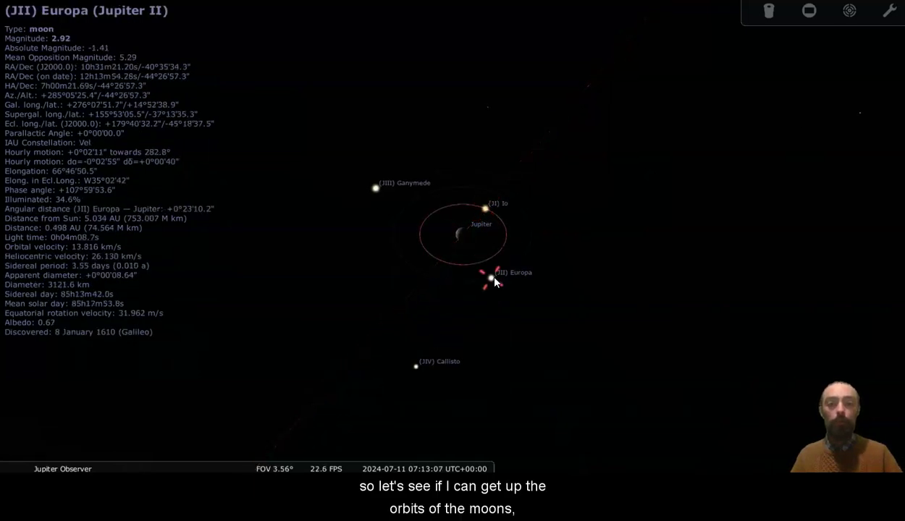
click(417, 368)
click(464, 238)
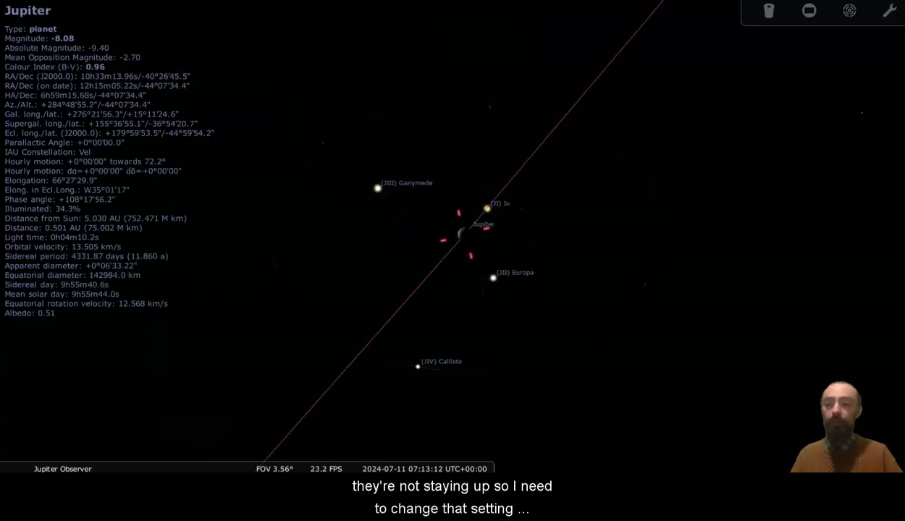
Turn off the restriction that shows only the selected object's orbit and close the view settings
mouse_move(13, 239)
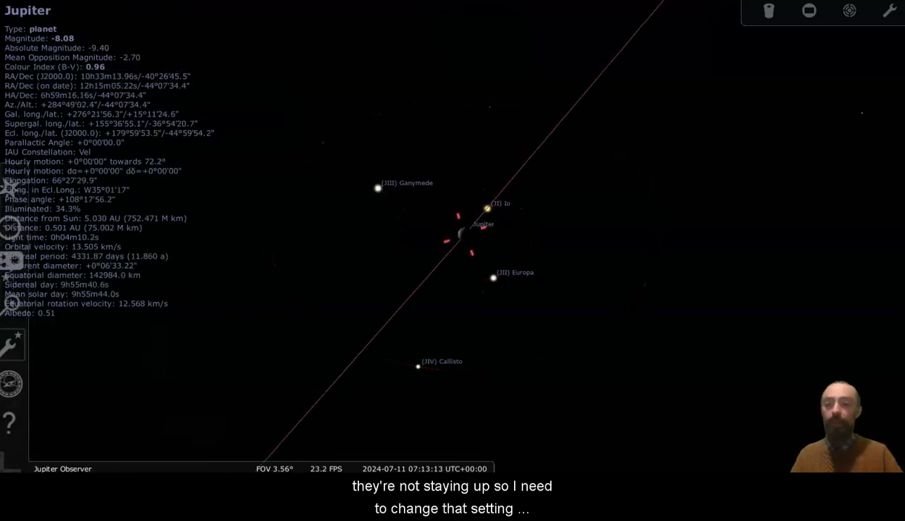
click(21, 261)
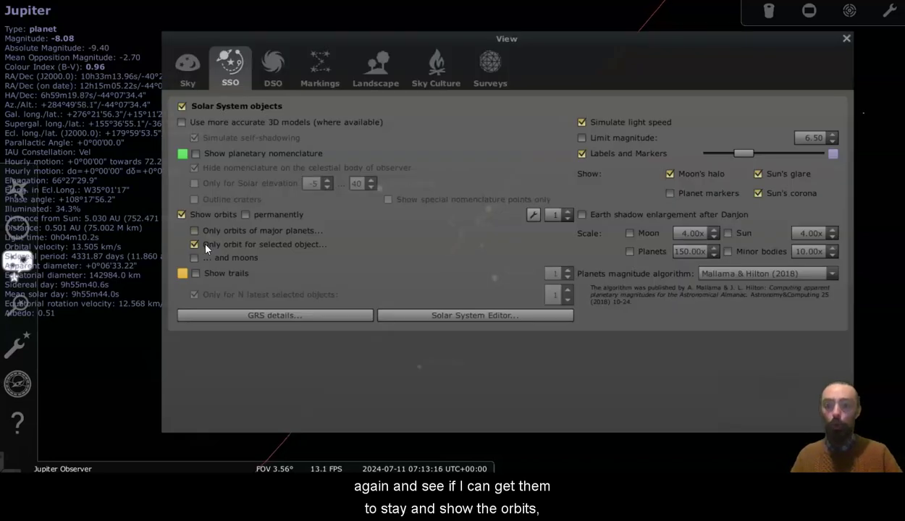
click(194, 244)
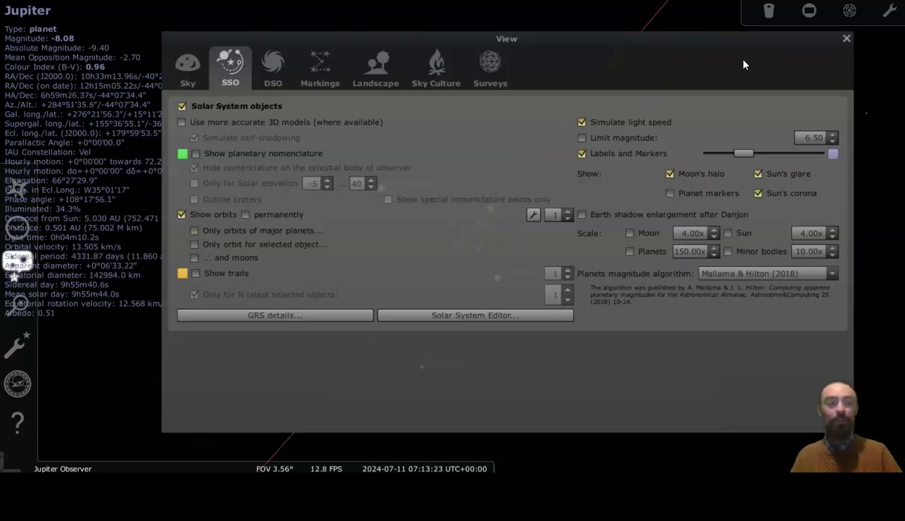
click(846, 40)
Narrow the field of view to 0.154° on Jupiter to examine its innermost moons' orbits, clearing the selection and reselecting Jupiter
scroll(424, 255, up, 4)
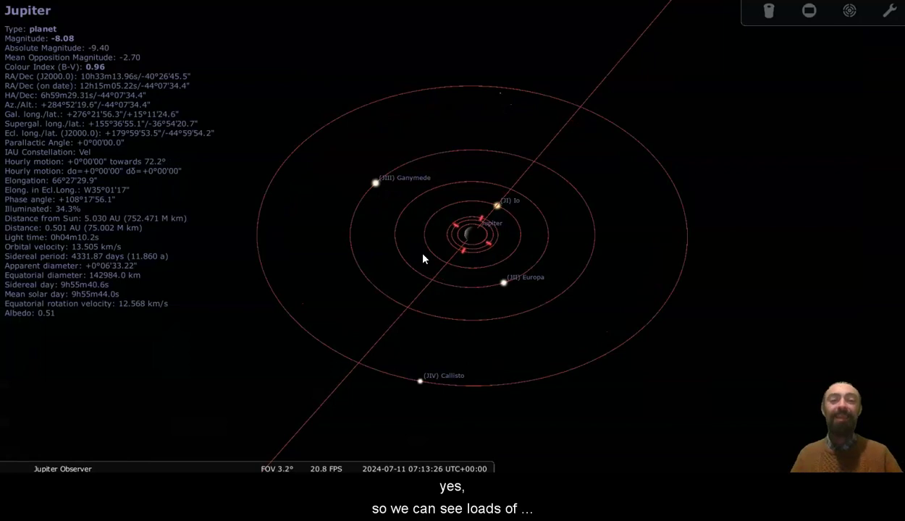
scroll(423, 259, up, 5)
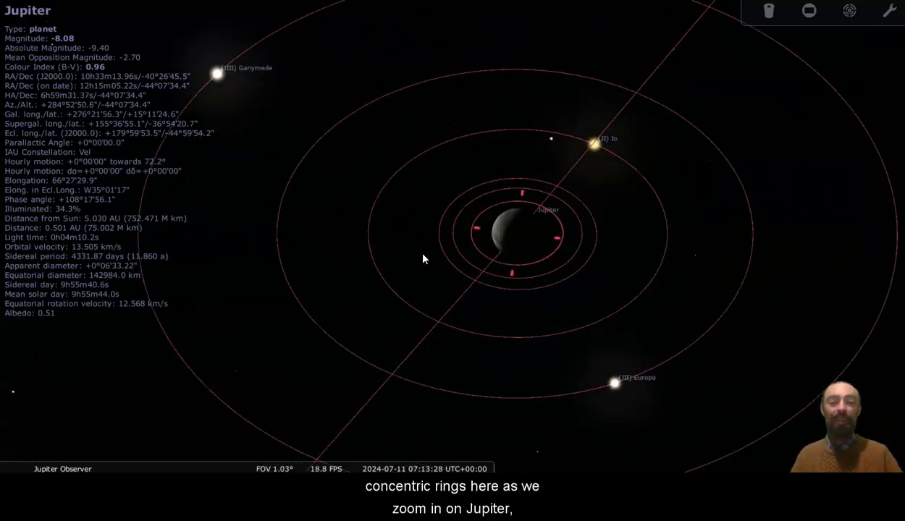
scroll(423, 259, up, 4)
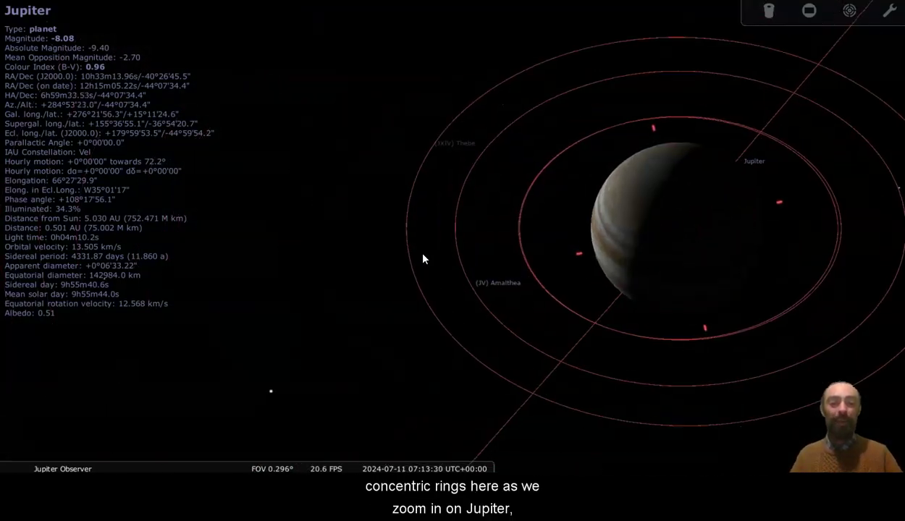
scroll(423, 259, up, 2)
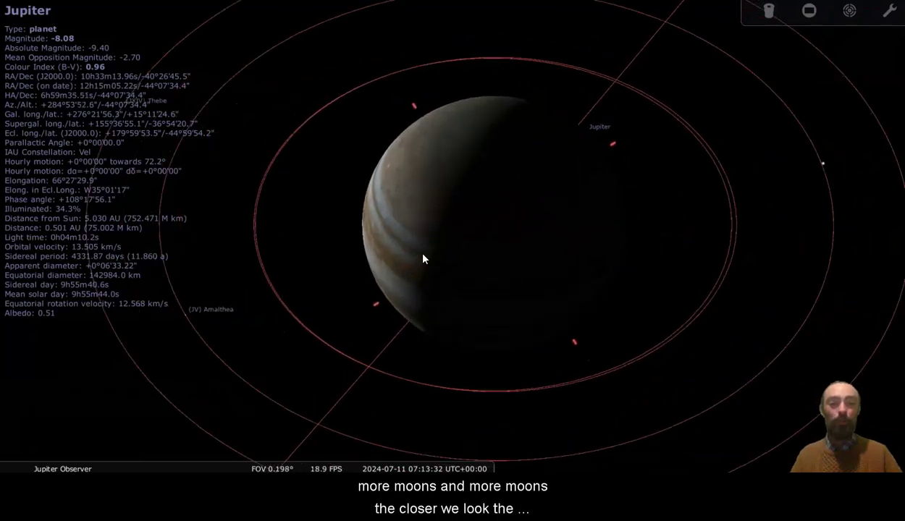
scroll(424, 258, up, 2)
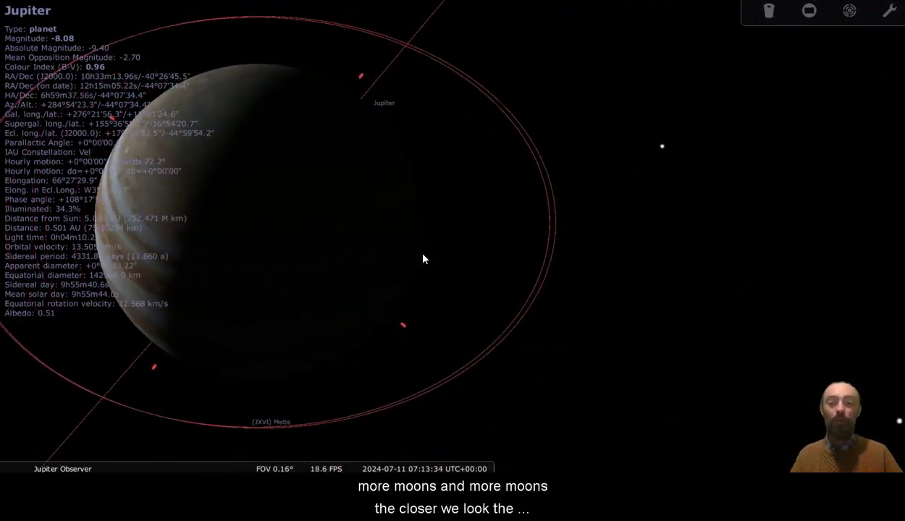
scroll(423, 258, down, 2)
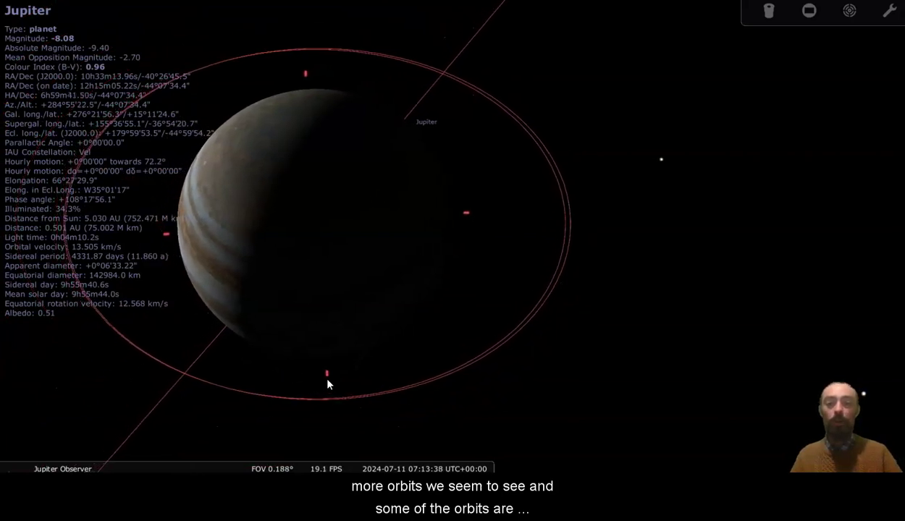
right_click(350, 401)
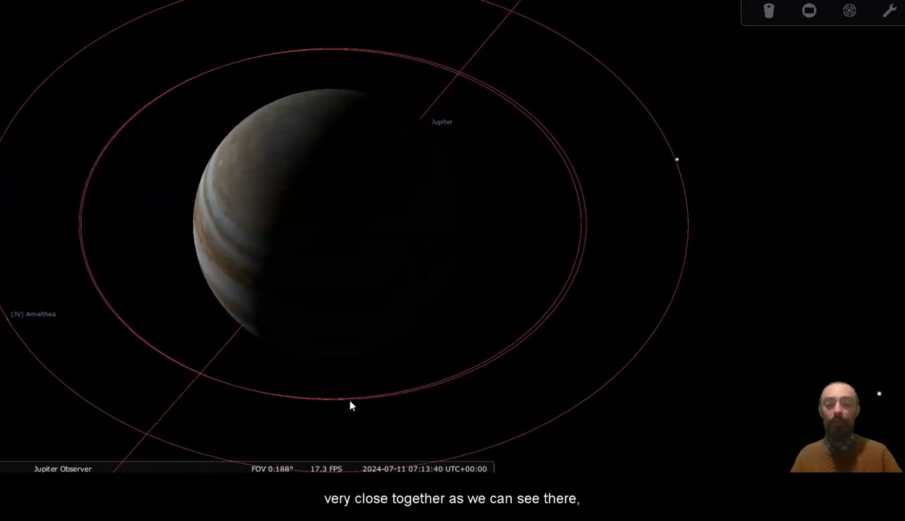
click(395, 251)
scroll(395, 254, up, 2)
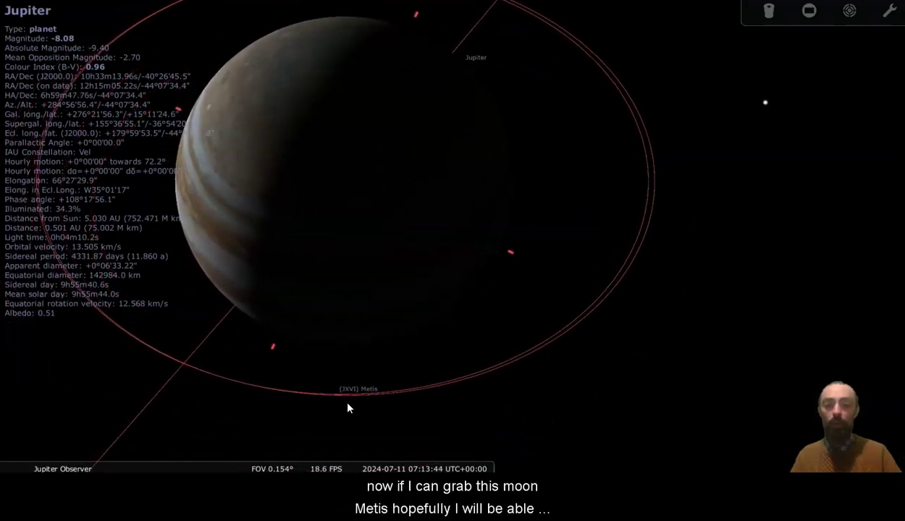
Select Metis, widen the field of view to 0.29° and advance the date in daily steps to 19 July 2024
click(342, 394)
scroll(456, 211, down, 5)
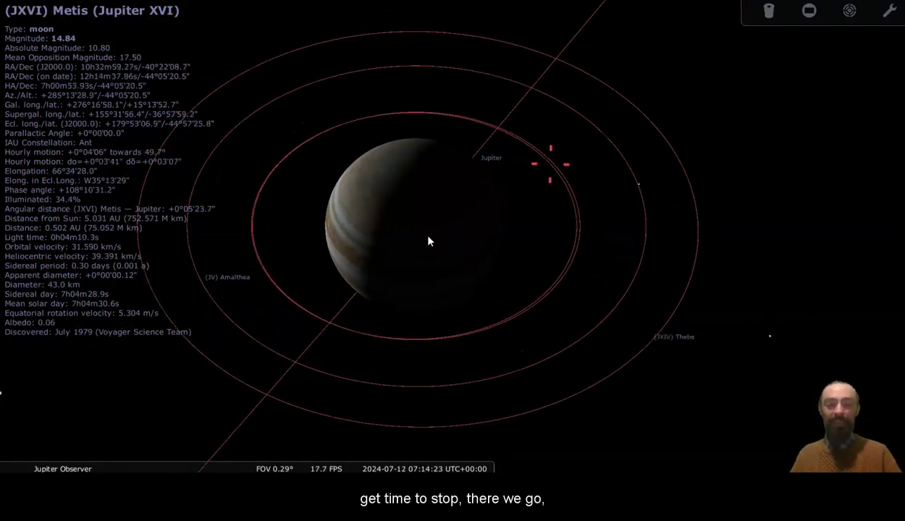
key(=)
key(=)
key(=)
key(=)
key(=)
key(=)
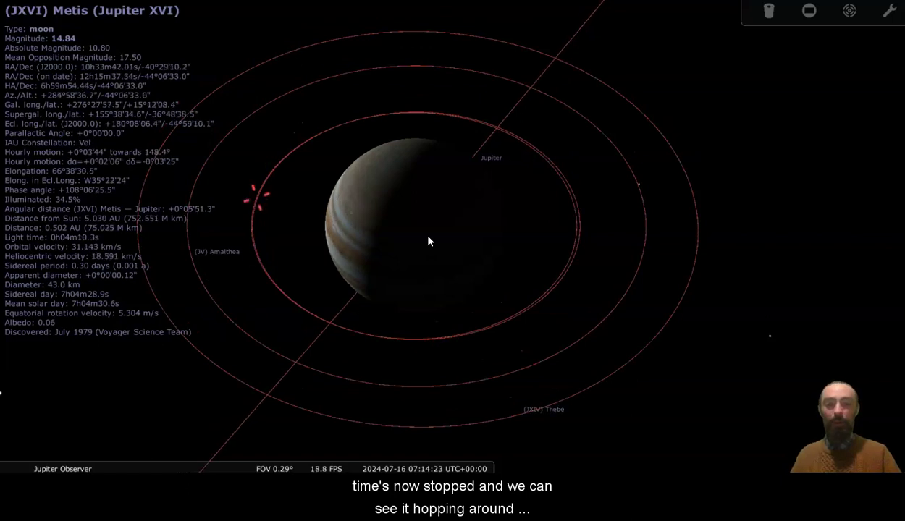
key(=)
key(=)
key(=)
key(=)
key(=)
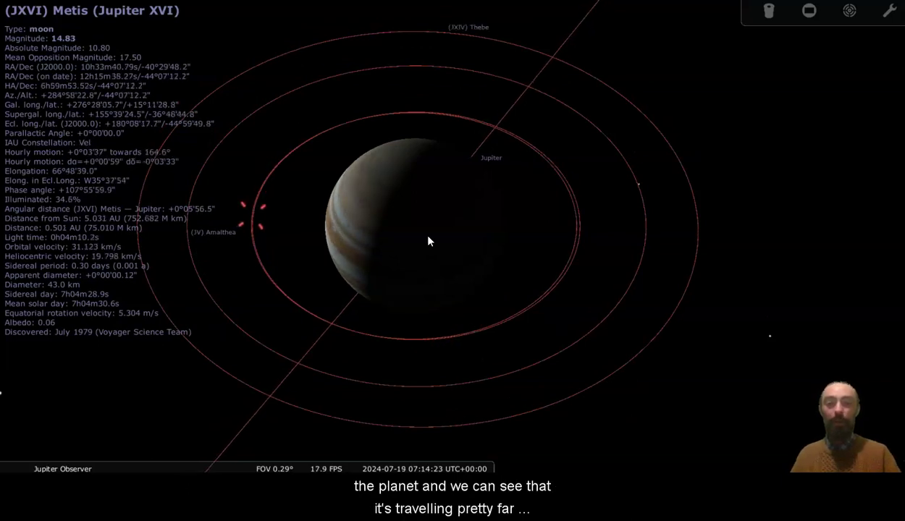
key(=)
key(=)
Step the date back day by day to 3 July 2024 to follow Metis around Jupiter
key(-)
key(-)
key(minus)
key(minus)
key(minus)
key(minus)
key(minus)
key(minus)
key(minus)
key(minus)
key(minus)
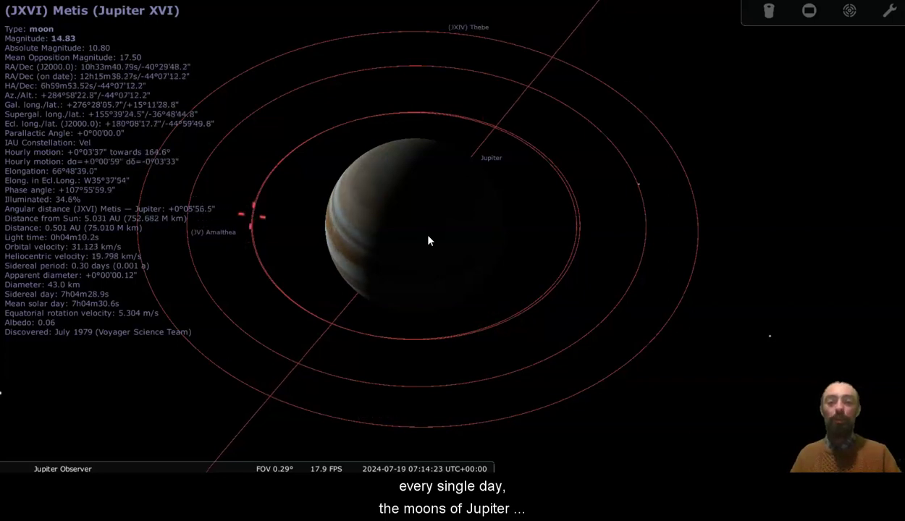
key(minus)
key(minus)
key(minus)
key(minus)
key(minus)
key(minus)
key(minus)
key(minus)
key(minus)
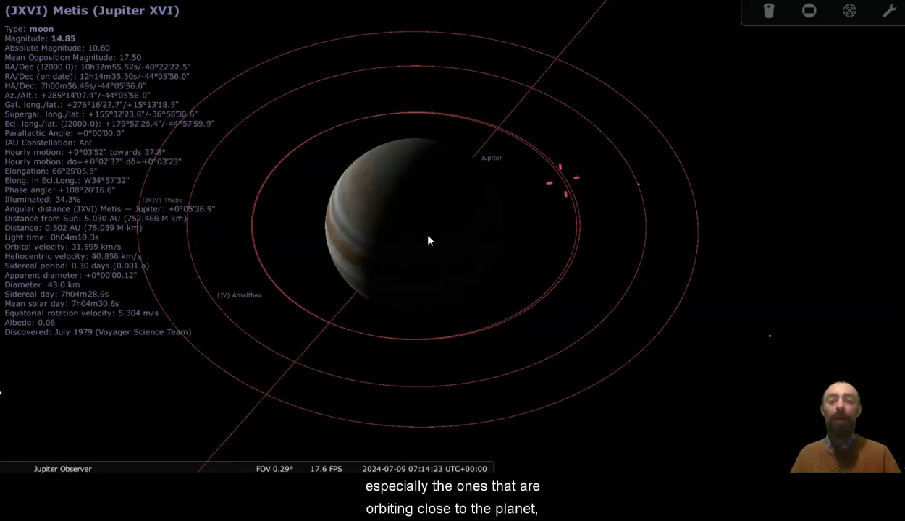
key(minus)
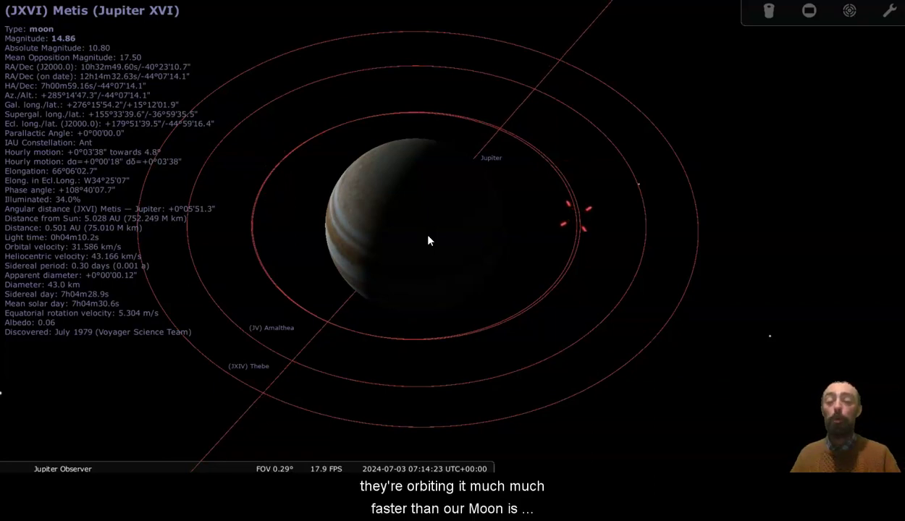
Widen the field of view to 3.42° to show the orbits of Io, Europa, Ganymede and Callisto
scroll(428, 241, down, 1)
scroll(427, 241, down, 4)
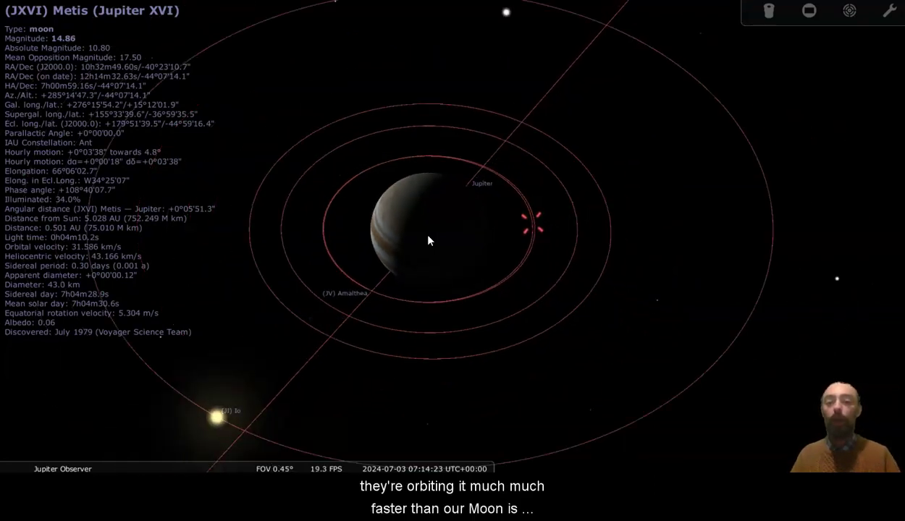
scroll(428, 240, down, 4)
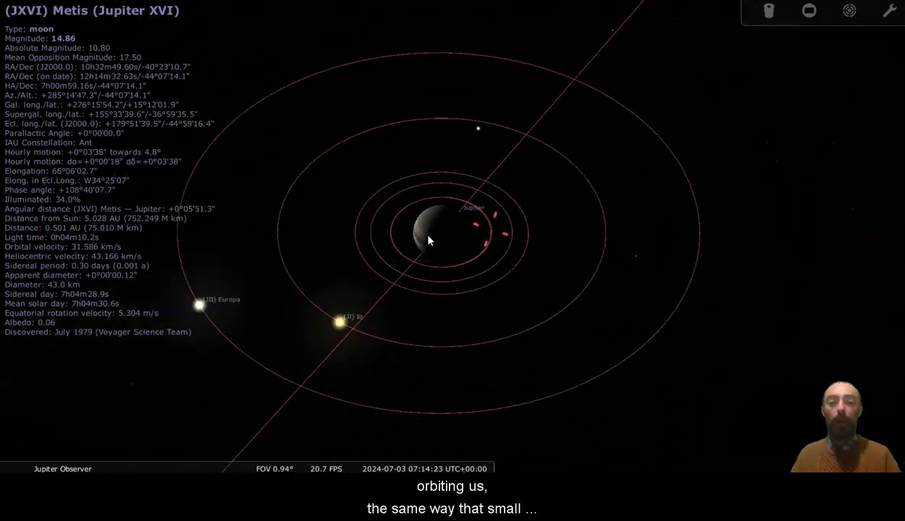
scroll(428, 241, down, 4)
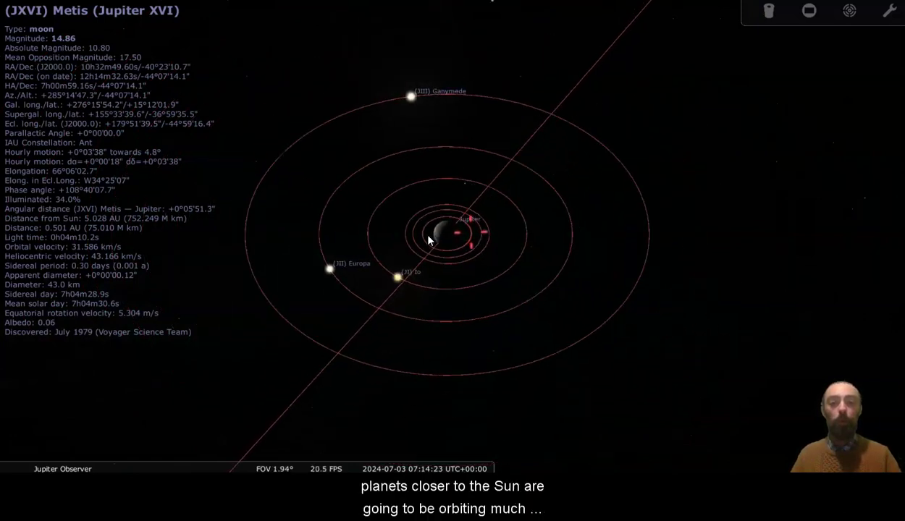
scroll(428, 240, down, 3)
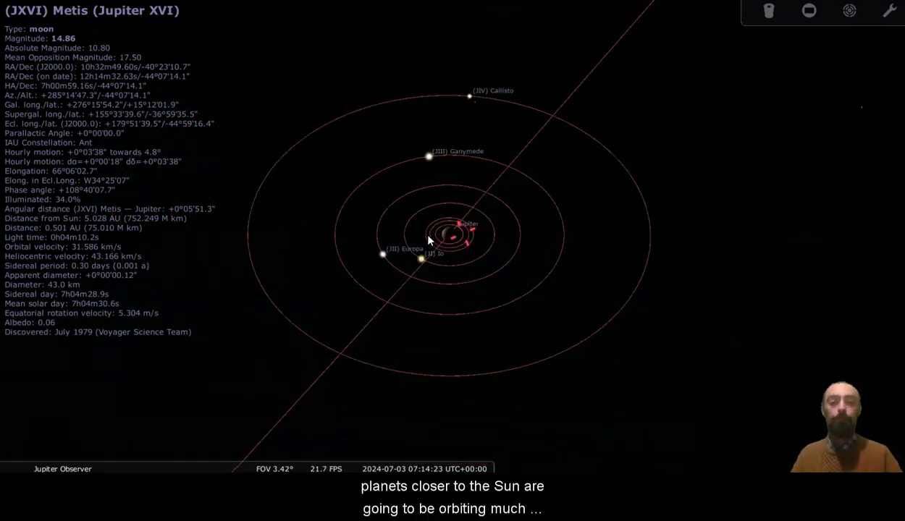
Advance the date to 5 July 2024, select Jupiter and speed up time to follow the moons along their orbits
key(equal)
key(equal)
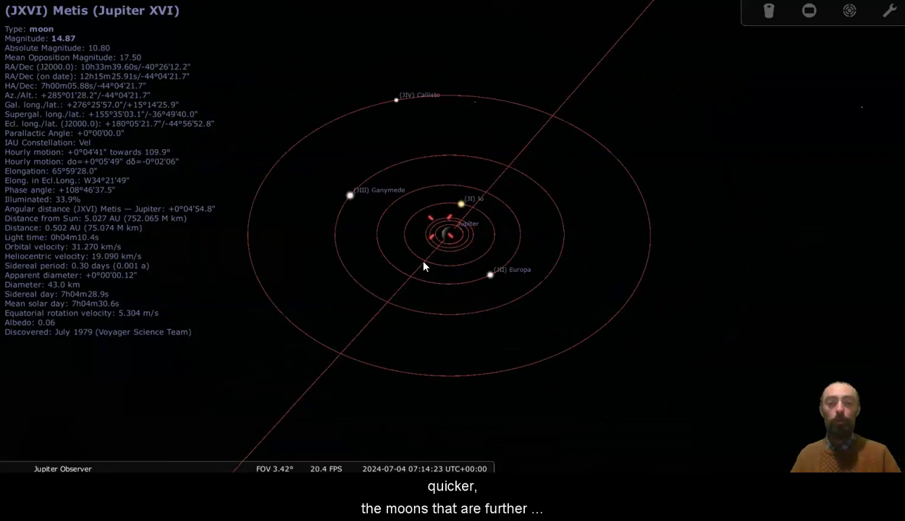
key(l)
key(l)
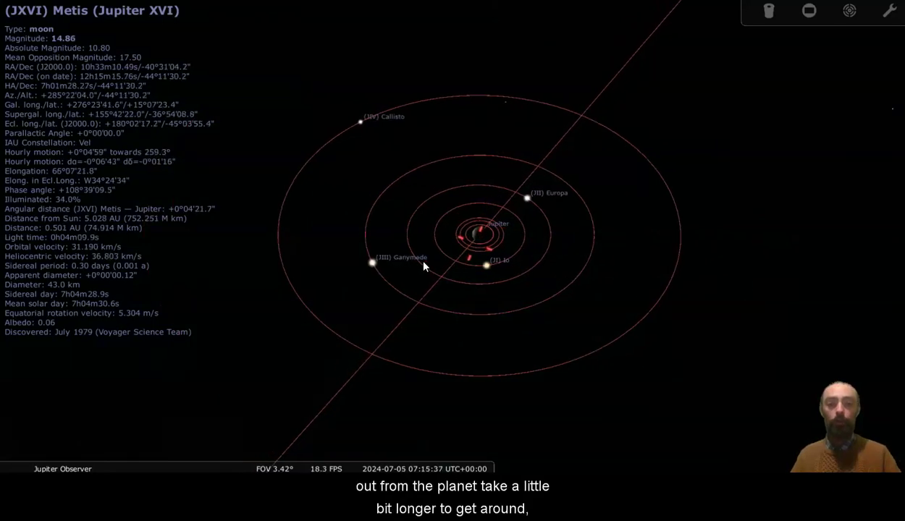
click(456, 230)
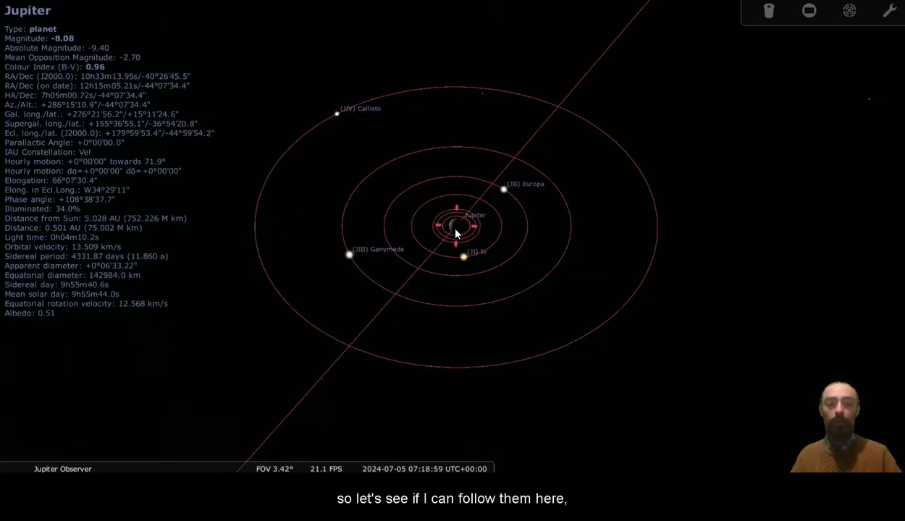
key(l)
key(l)
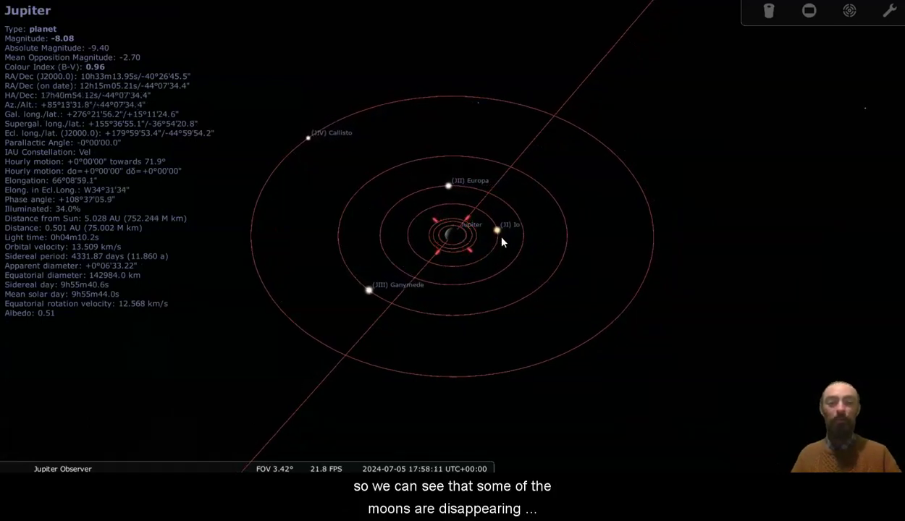
key(l)
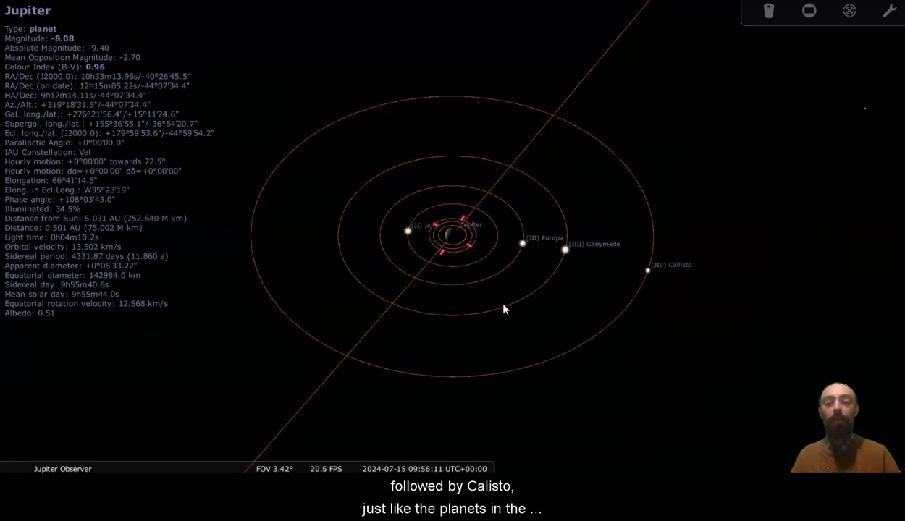
Widen the field of view to 90.8°, then narrow it to 42.9° around Jupiter to examine the outer moons' orbits
scroll(505, 310, down, 2)
scroll(505, 310, down, 5)
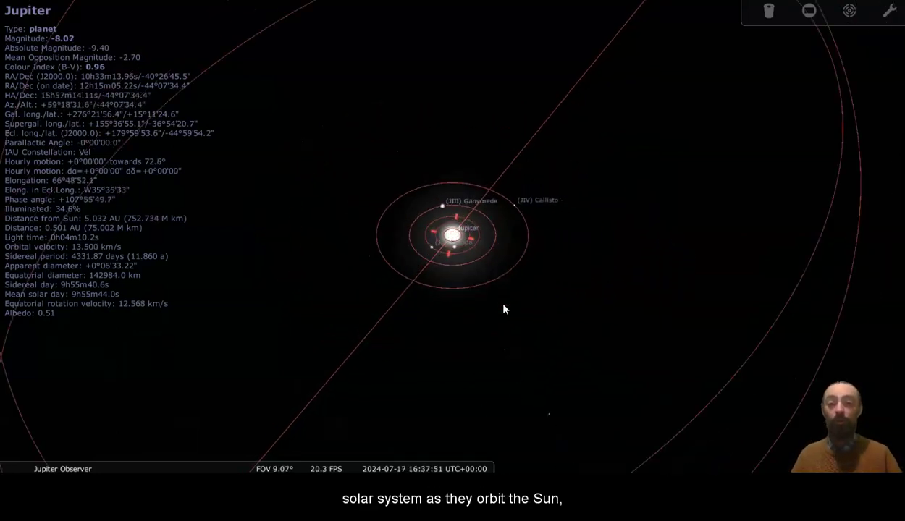
scroll(504, 310, down, 5)
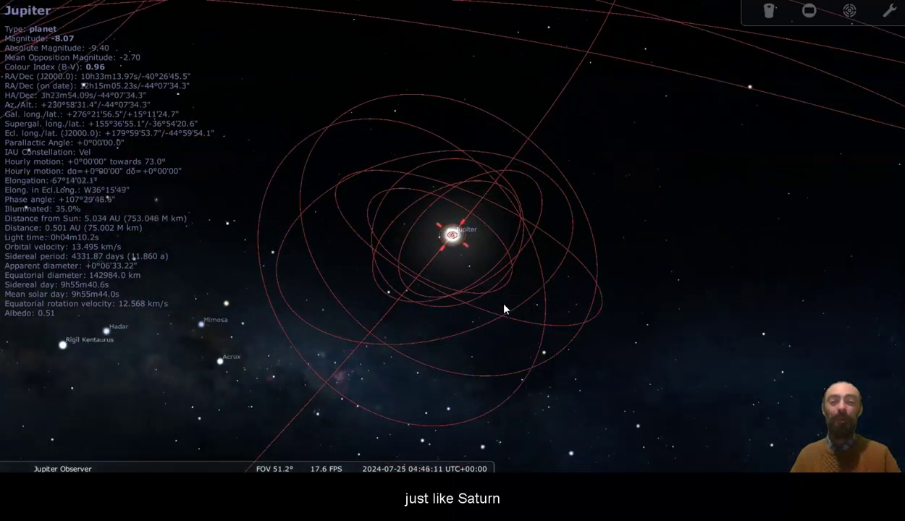
scroll(504, 309, down, 2)
scroll(504, 309, down, 3)
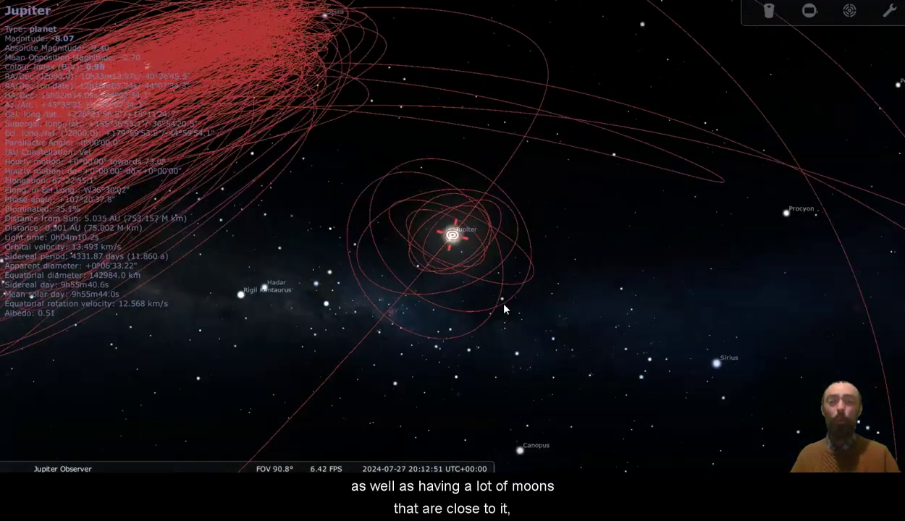
scroll(505, 309, up, 5)
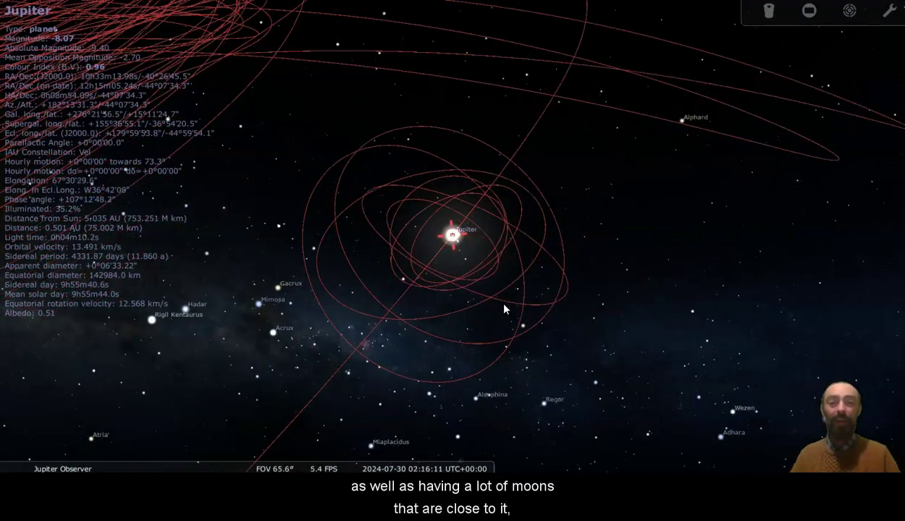
scroll(505, 309, up, 2)
scroll(504, 309, up, 2)
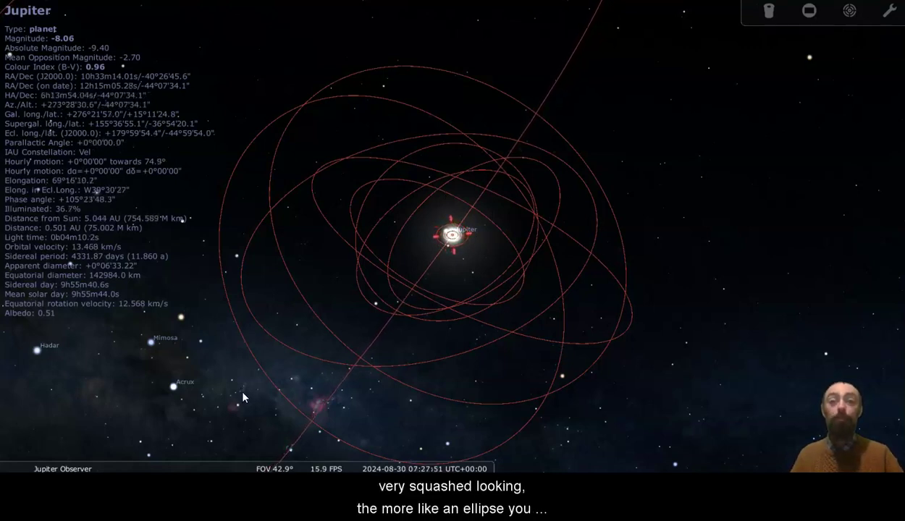
Change the observing location from Jupiter Observer to Saturn Observer and close the location settings
mouse_move(158, 465)
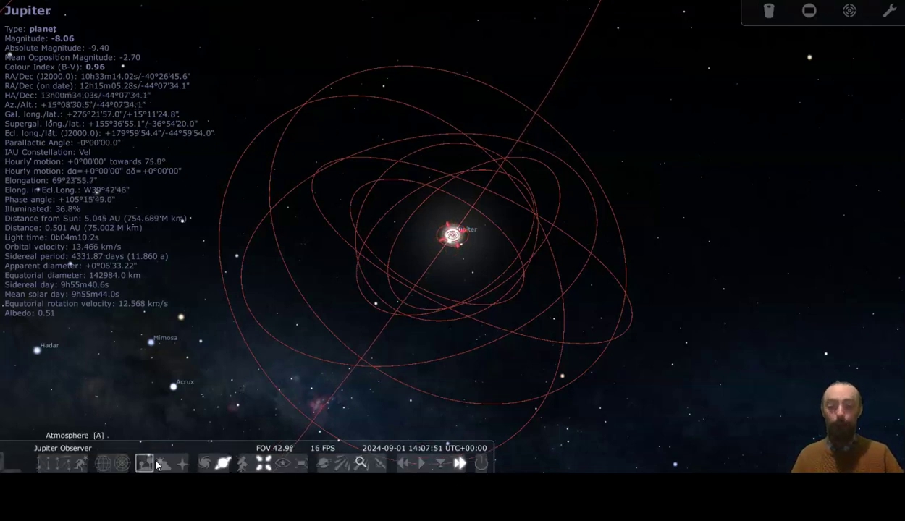
mouse_move(2, 350)
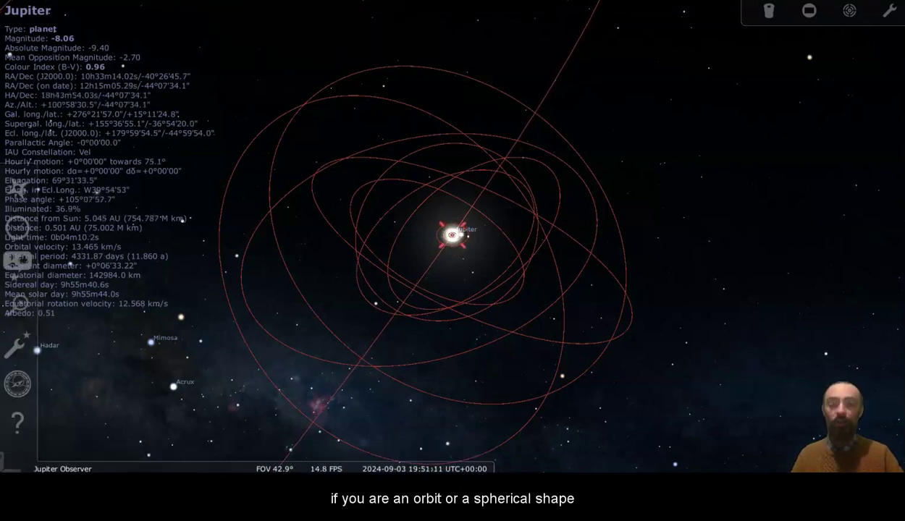
click(22, 195)
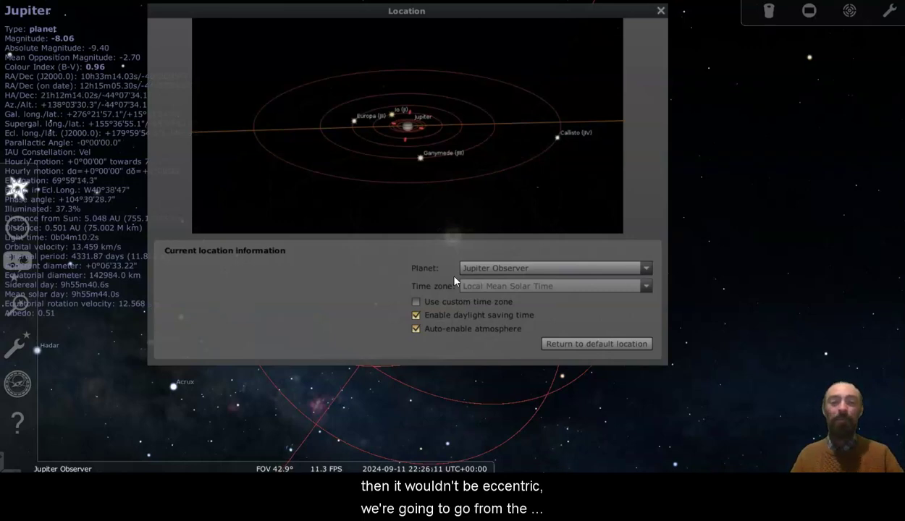
click(646, 269)
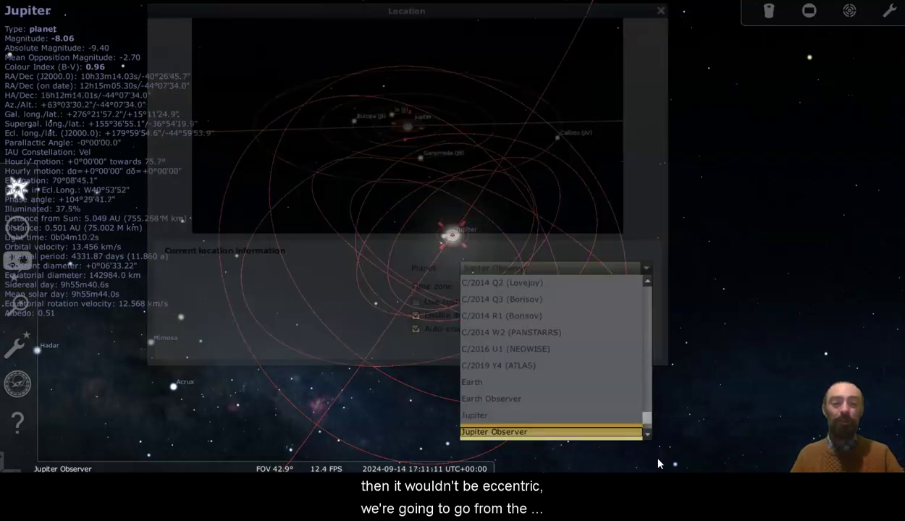
scroll(645, 422, down, 3)
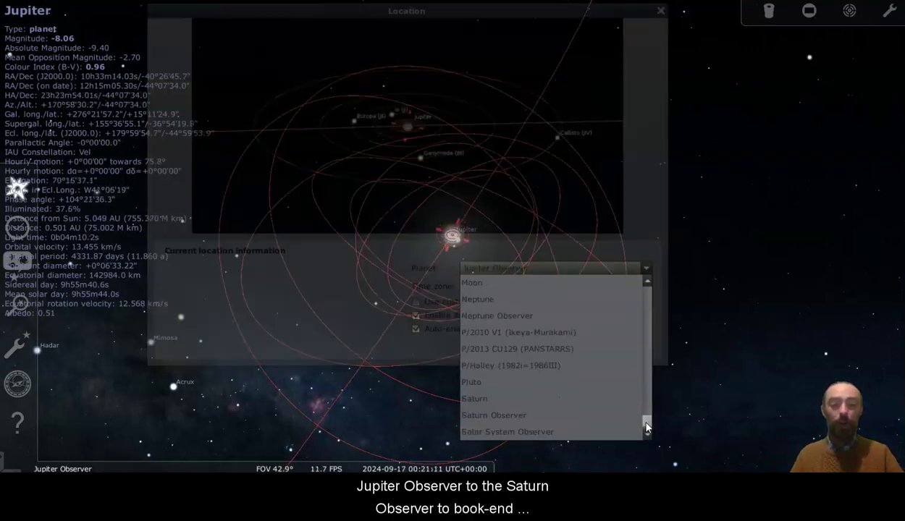
scroll(647, 428, down, 2)
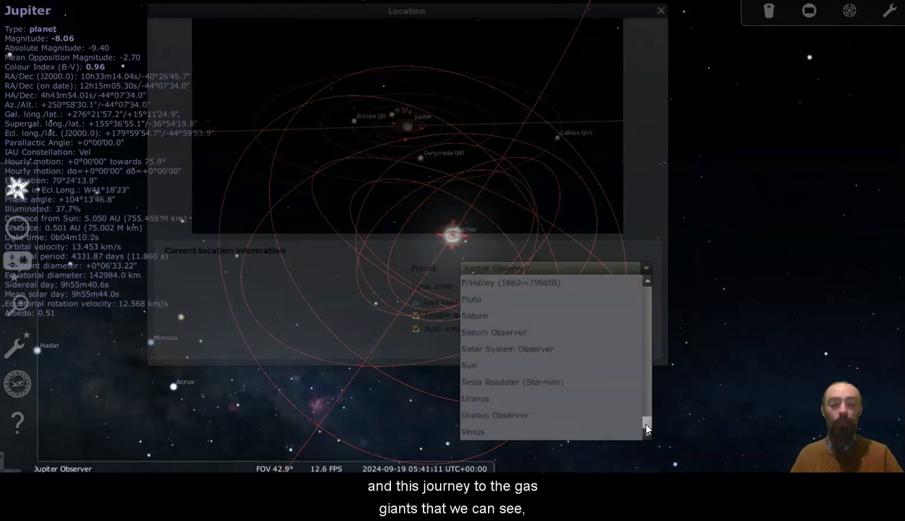
click(538, 329)
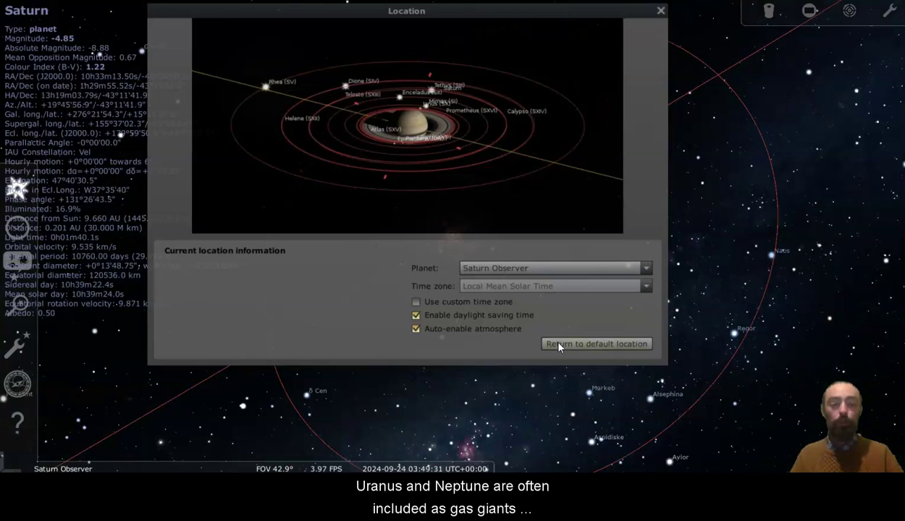
click(660, 13)
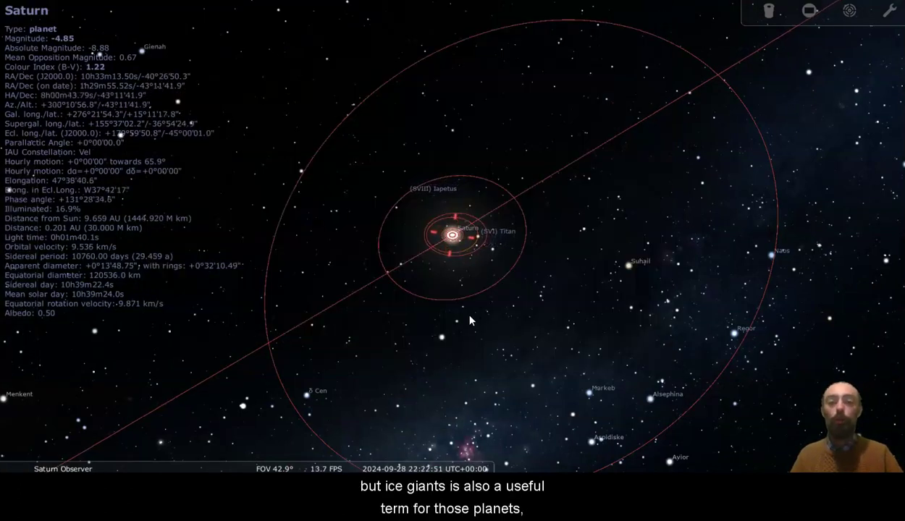
Widen the field of view around Saturn to 121° to examine the orbits farther out from the planet
scroll(524, 274, down, 3)
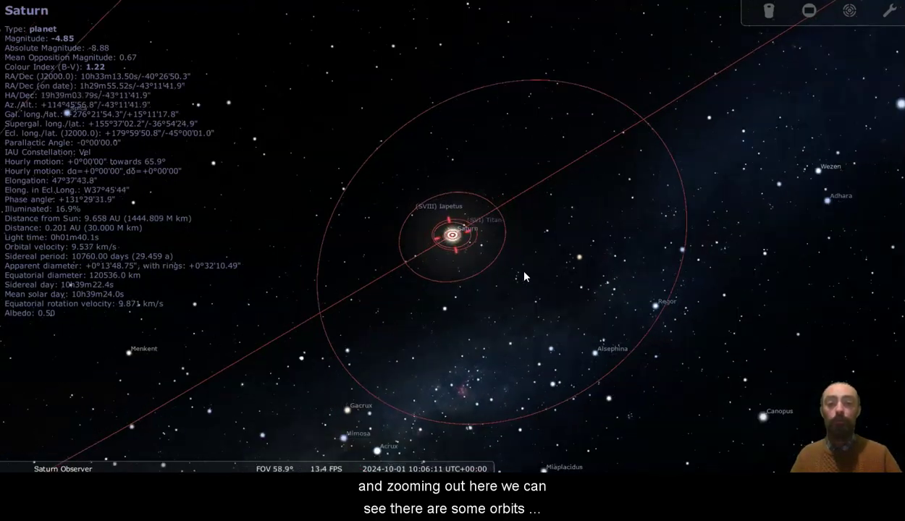
scroll(653, 243, down, 3)
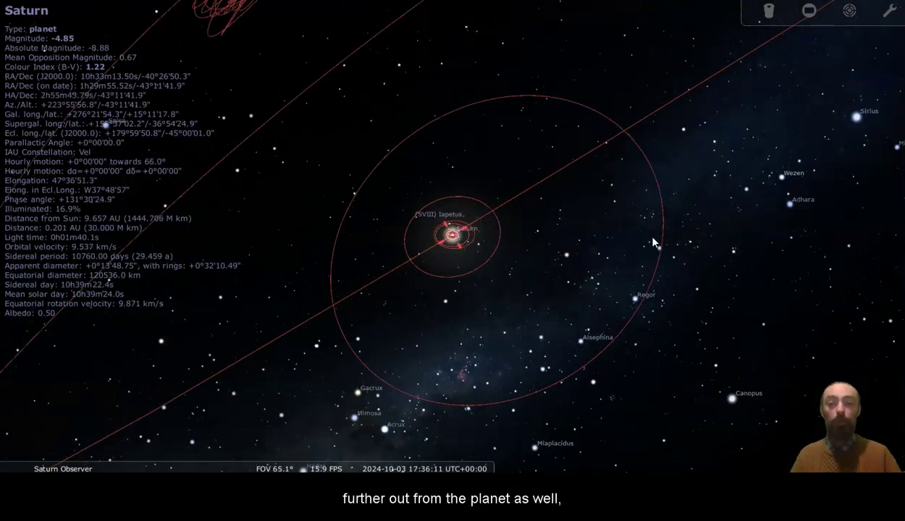
scroll(653, 242, down, 2)
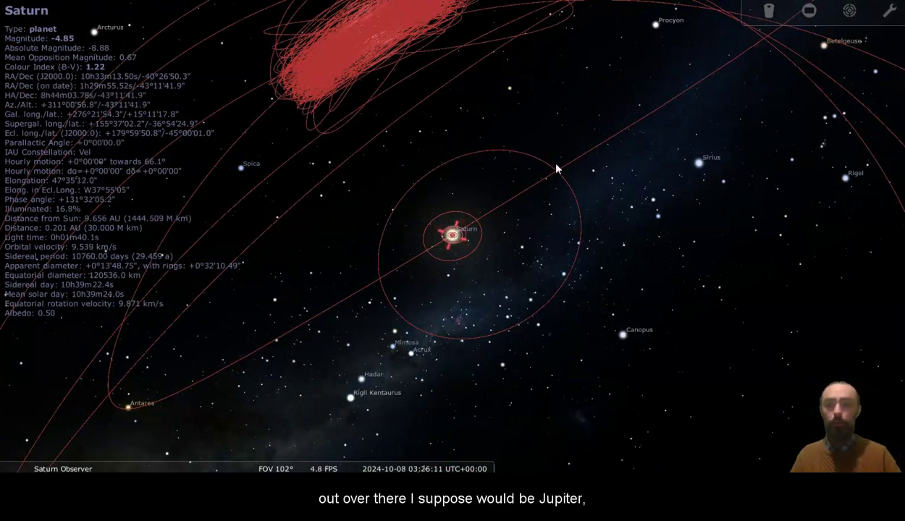
scroll(556, 168, down, 2)
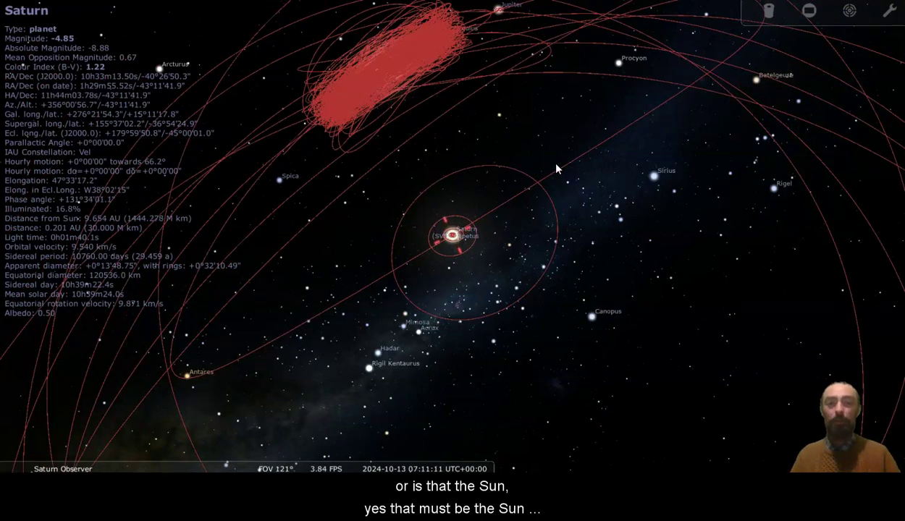
Narrow the field of view around Saturn to 5.59° to compare the motion of Iapetus, Titan and the inner moons
scroll(556, 169, up, 2)
scroll(556, 168, up, 4)
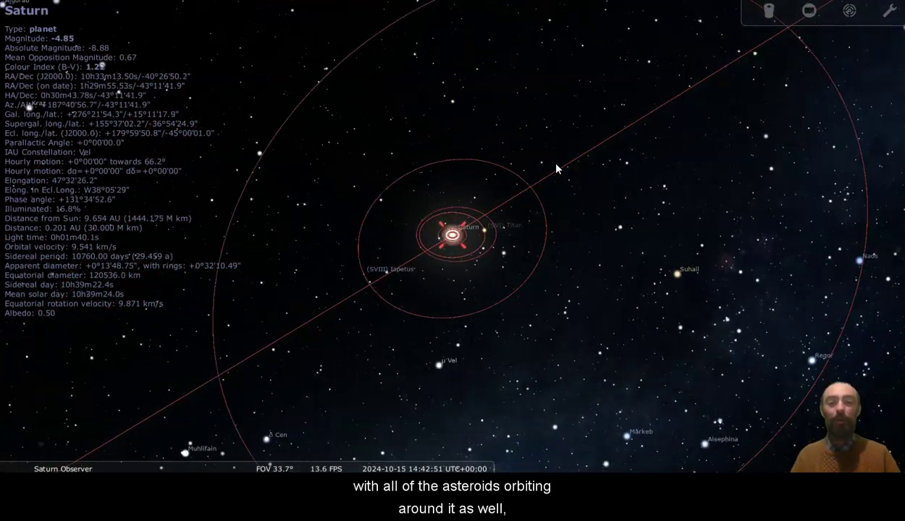
scroll(556, 168, up, 3)
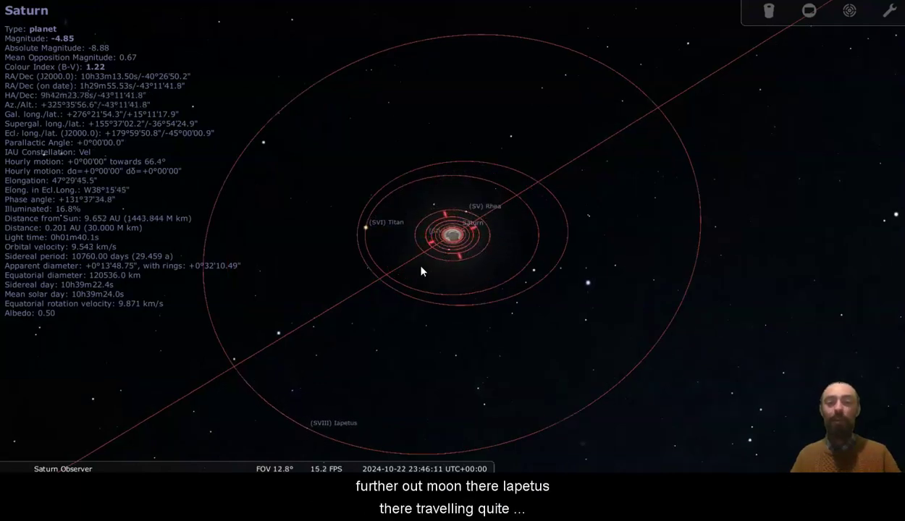
scroll(395, 270, up, 3)
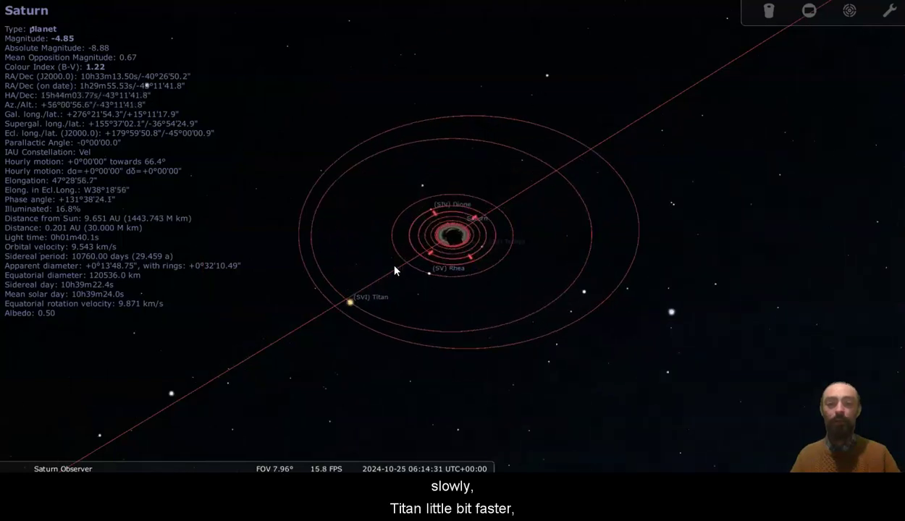
scroll(394, 271, up, 2)
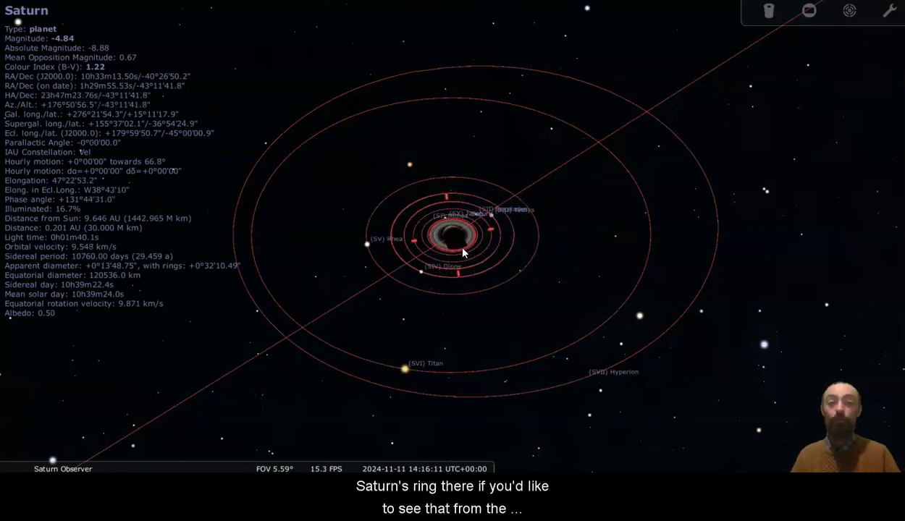
Try to travel to Saturn for a view from the planet, and recentre the view on Saturn with a 195° field of view
key(ctrl+g)
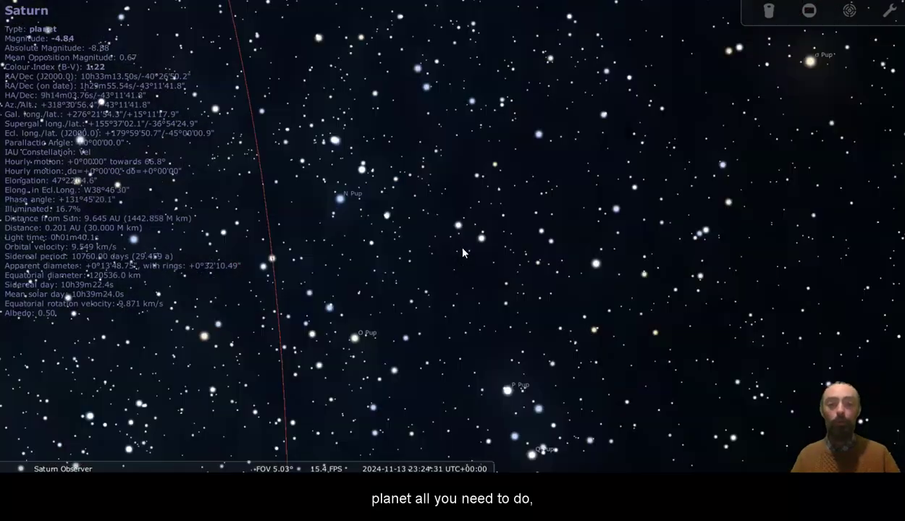
scroll(463, 248, down, 2)
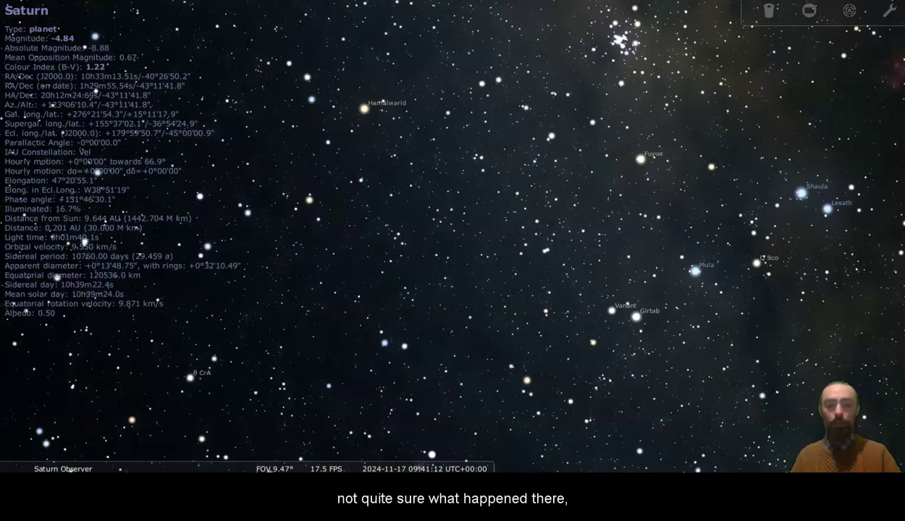
mouse_move(448, 470)
scroll(448, 469, down, 3)
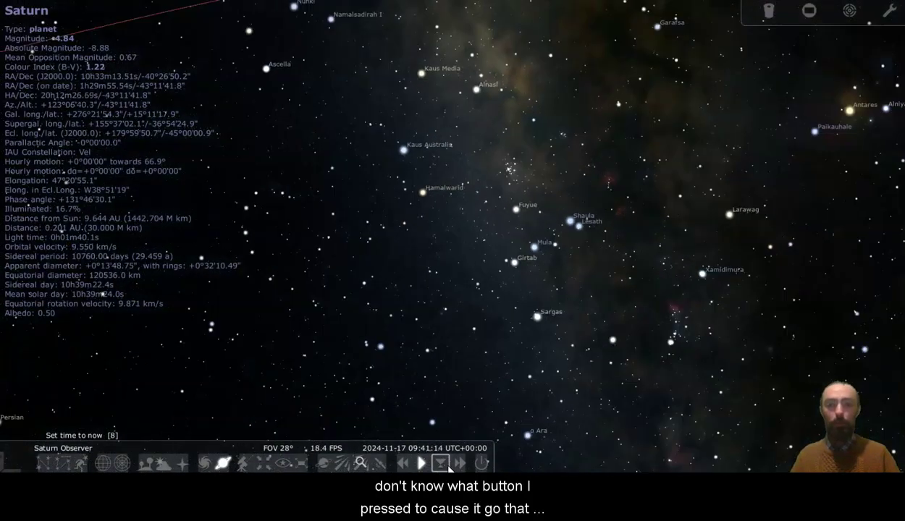
scroll(449, 469, down, 5)
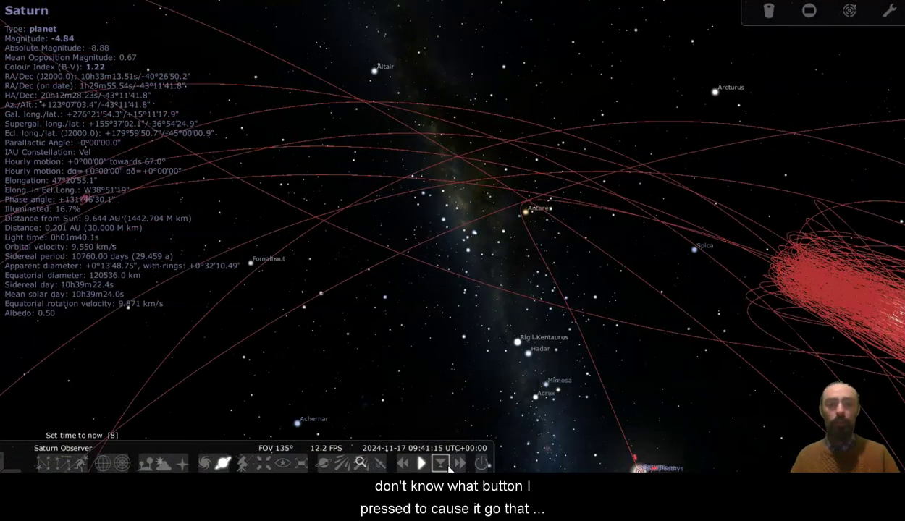
scroll(449, 469, down, 3)
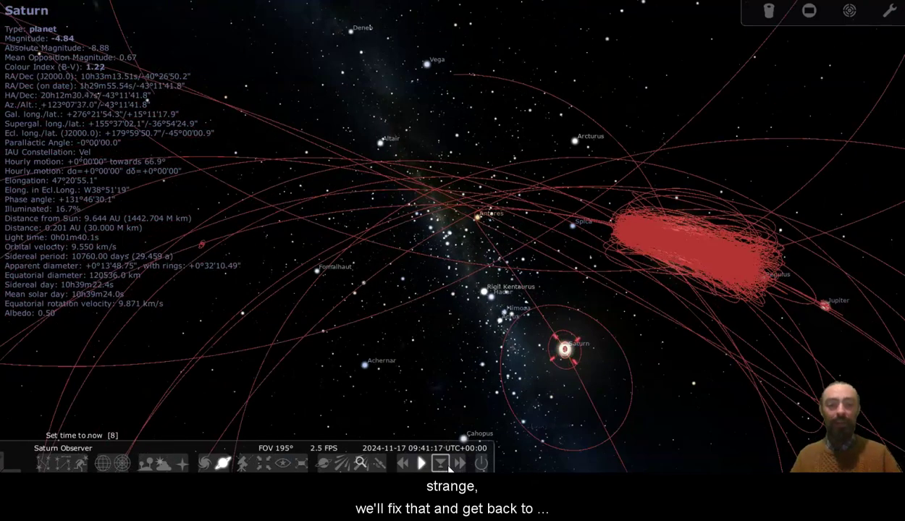
key(space)
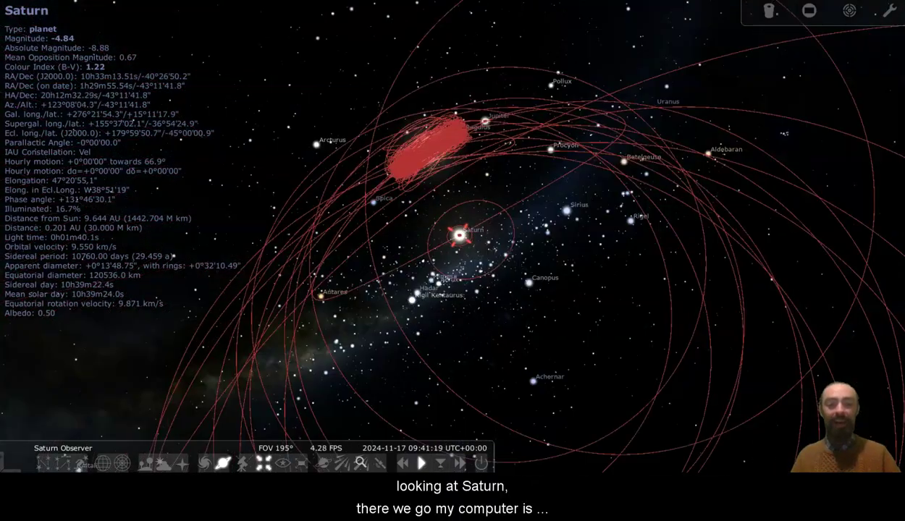
Narrow the field of view to 1.44° around Saturn and select the planet to show its rings and inner moons
scroll(761, 264, up, 5)
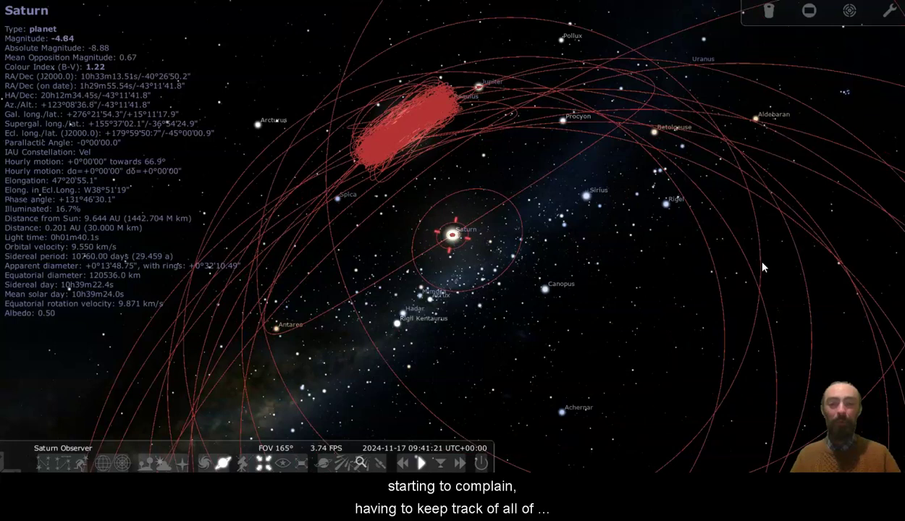
scroll(762, 268, up, 3)
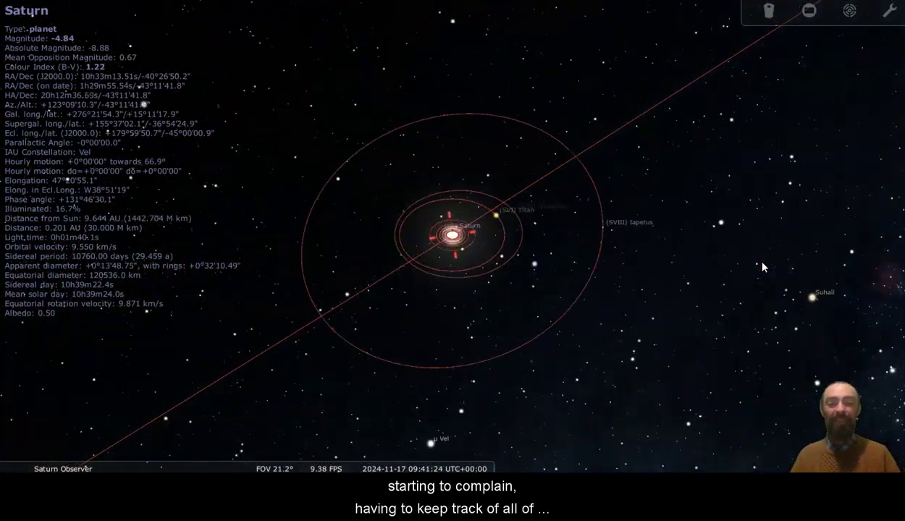
scroll(761, 267, up, 2)
scroll(761, 267, up, 4)
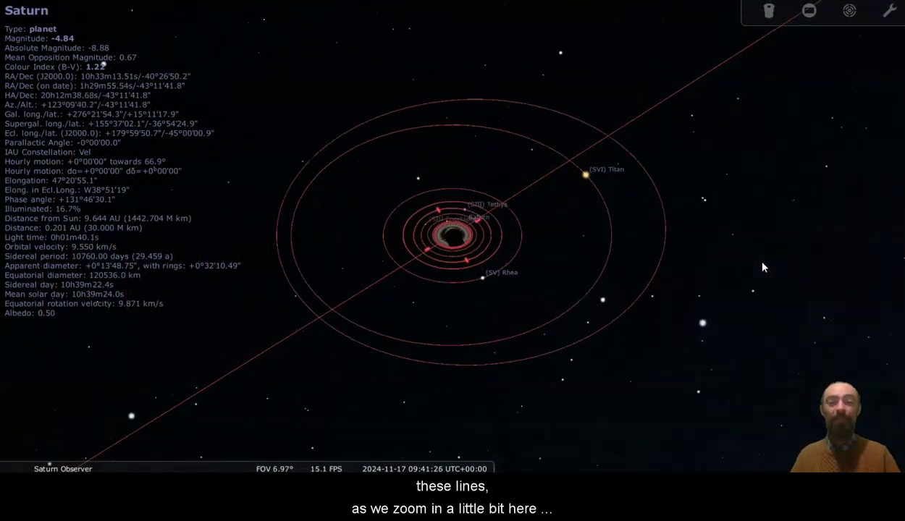
scroll(760, 267, up, 2)
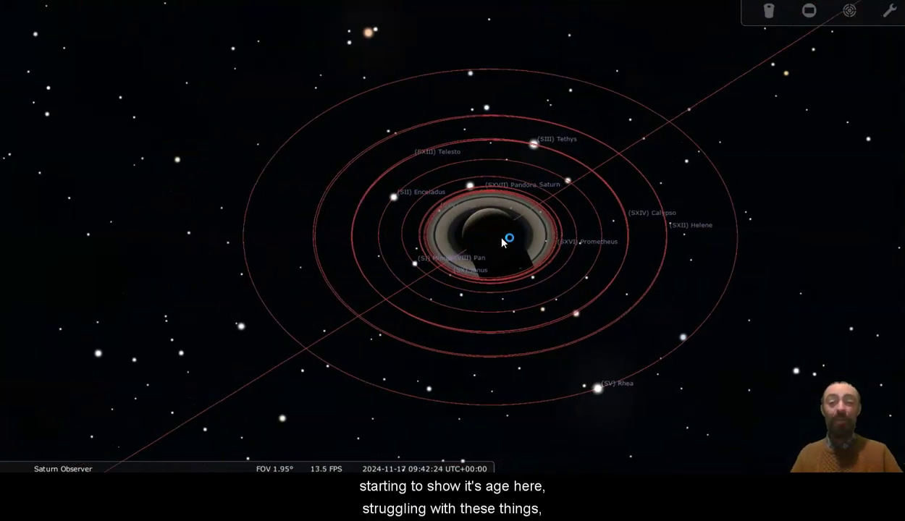
click(502, 244)
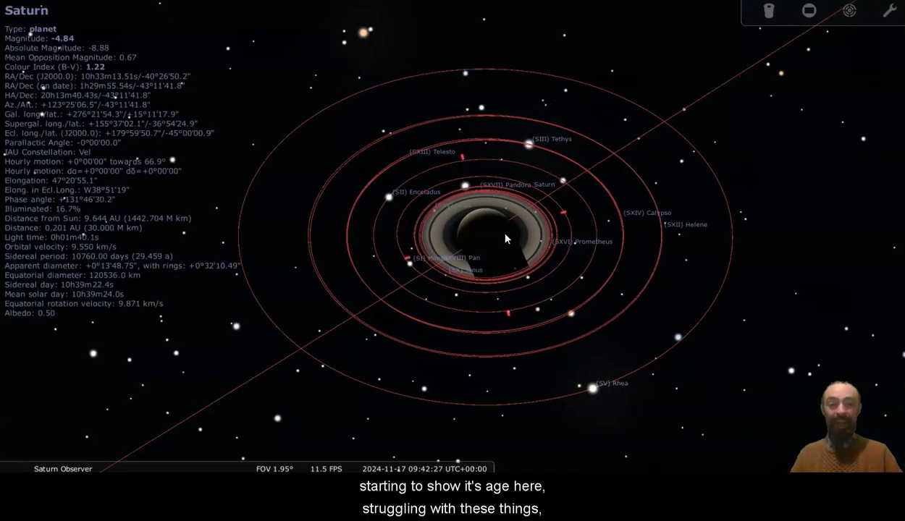
scroll(506, 238, up, 2)
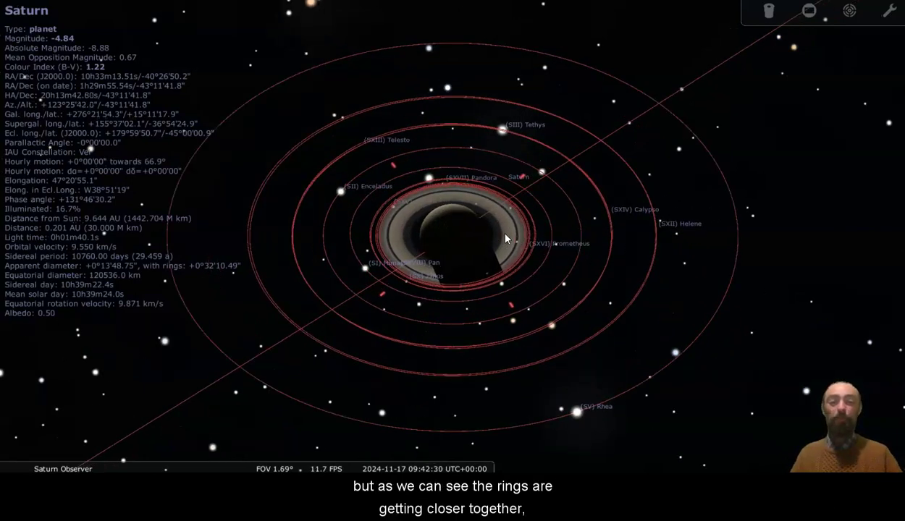
click(661, 229)
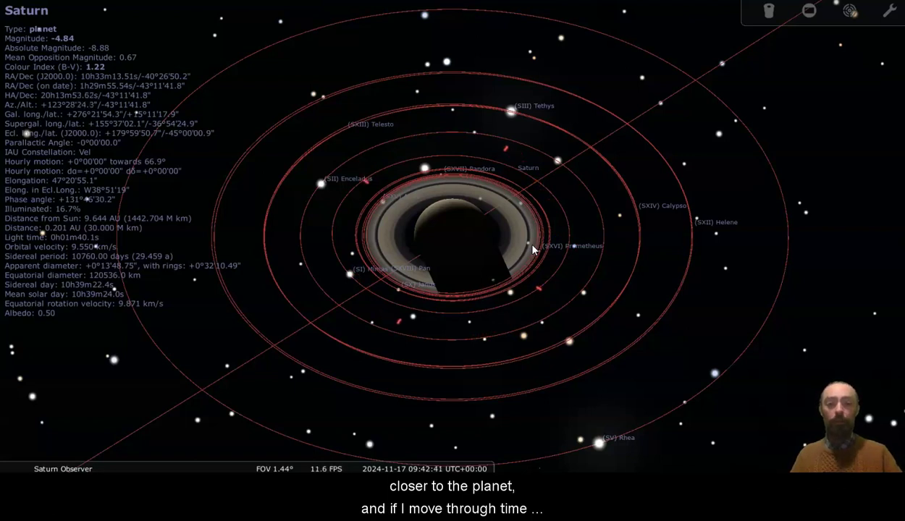
Speed up the passage of time by four increments to follow the inner moons orbiting Saturn
key(l)
key(l)
key(l)
key(l)
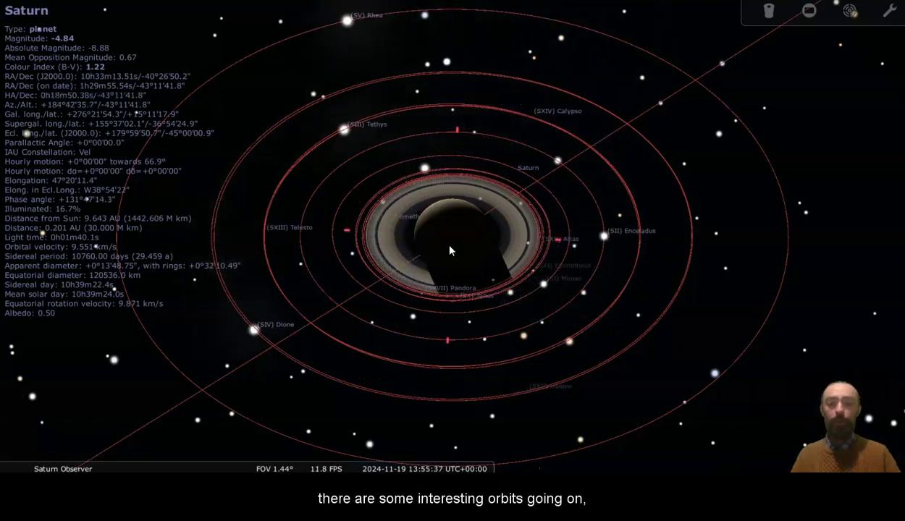
Narrow the field of view to 0.505° around Saturn's rings to examine the shepherd moons
scroll(449, 249, up, 2)
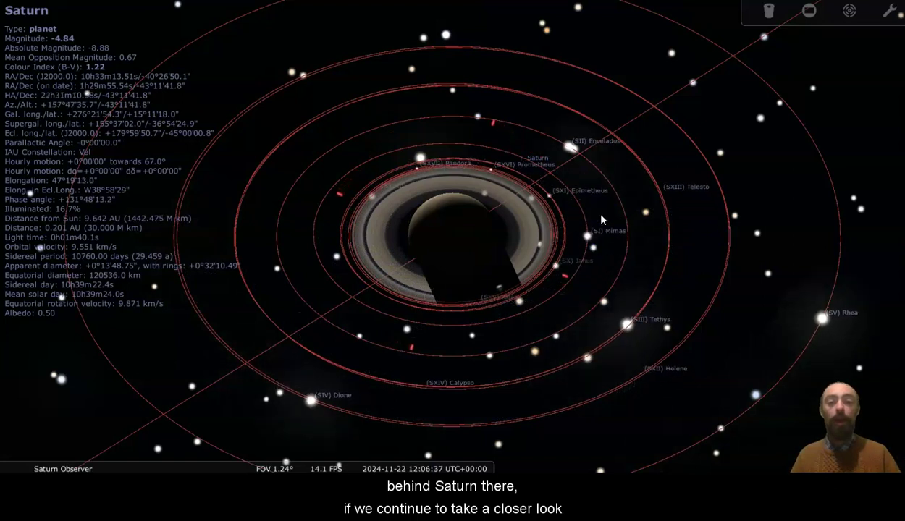
scroll(601, 219, up, 1)
scroll(601, 219, up, 5)
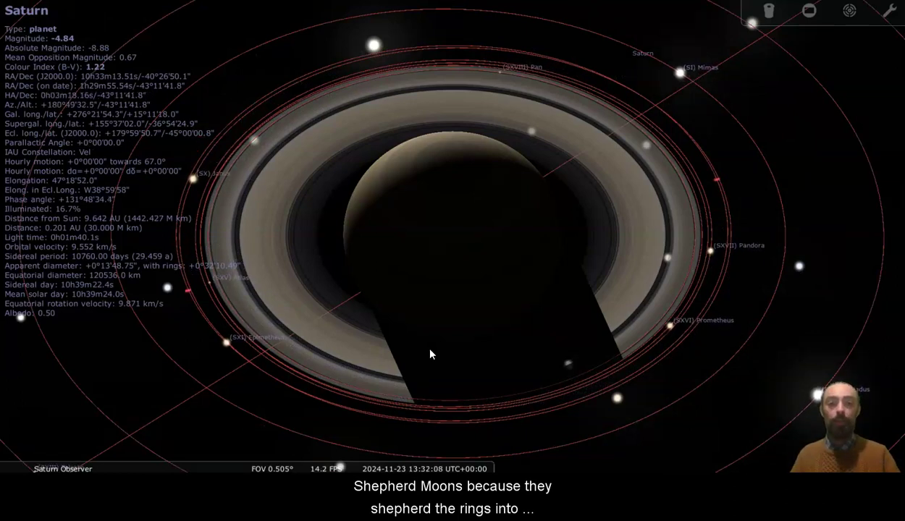
Select and centre the moon Pan, narrow the field of view to 0.0277°, and widen it to 0.1° to show the ring gap
click(496, 75)
key(space)
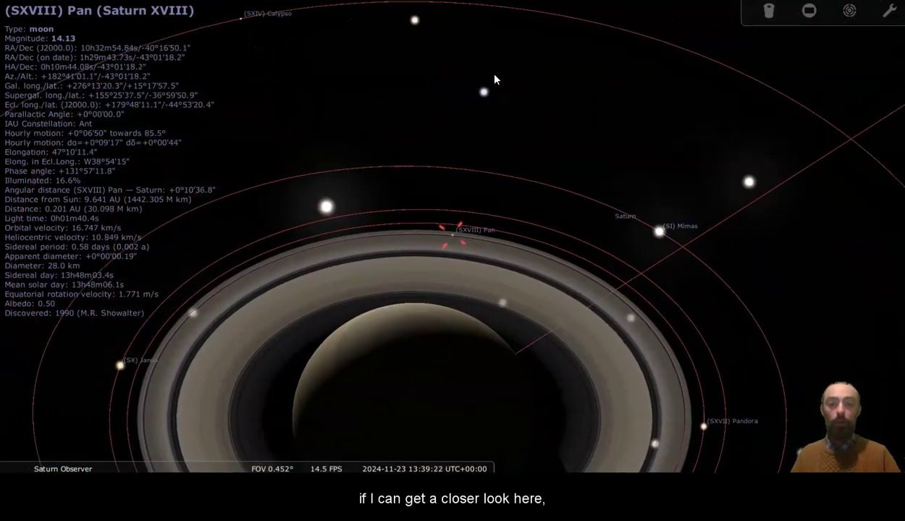
scroll(495, 79, up, 6)
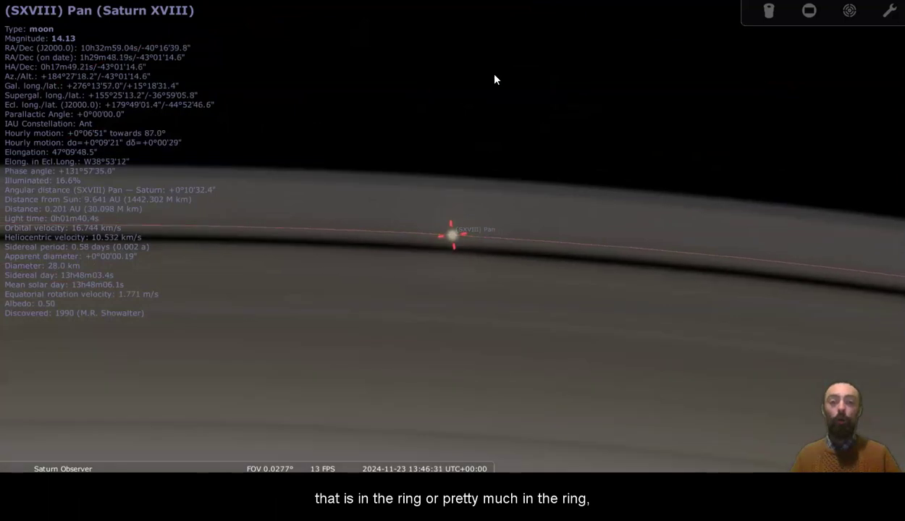
scroll(495, 80, down, 3)
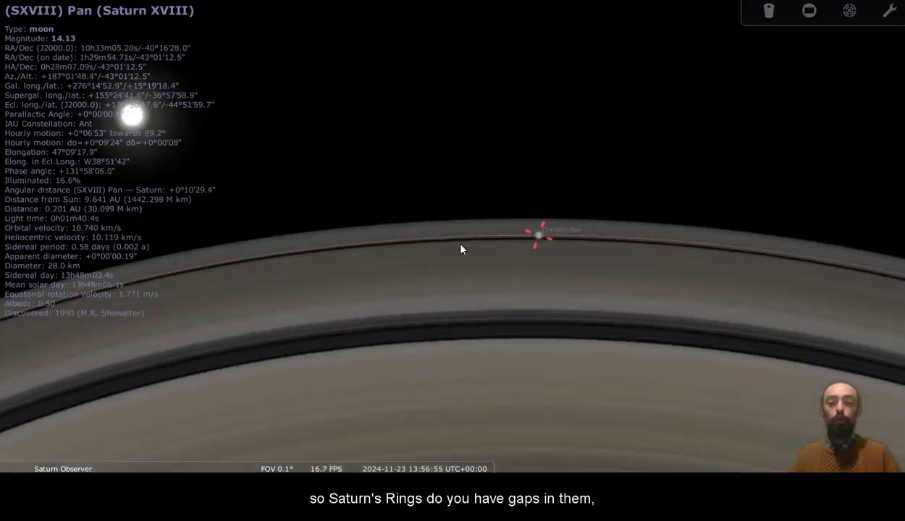
Centre the view on Pan again and widen the field of view to about 5.29° to show Saturn's outer moons out to Titan and Hyperion
key(space)
scroll(461, 249, down, 3)
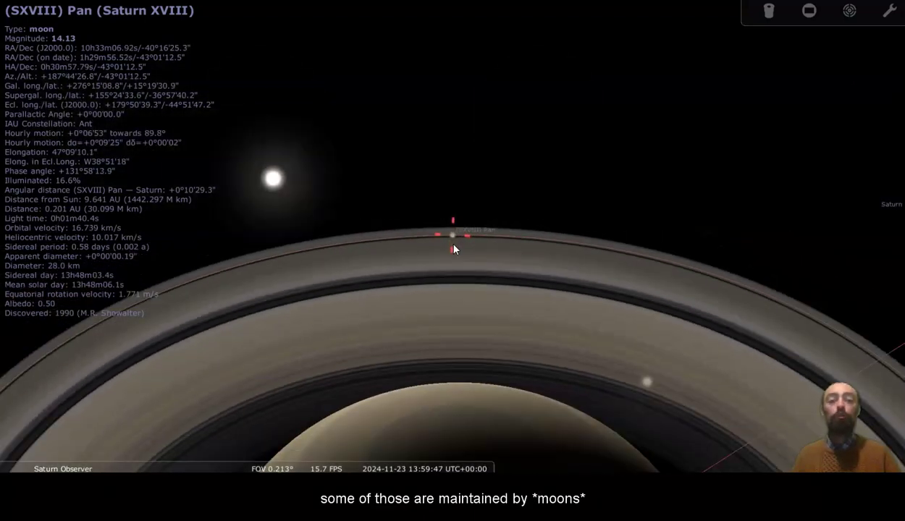
scroll(454, 249, down, 4)
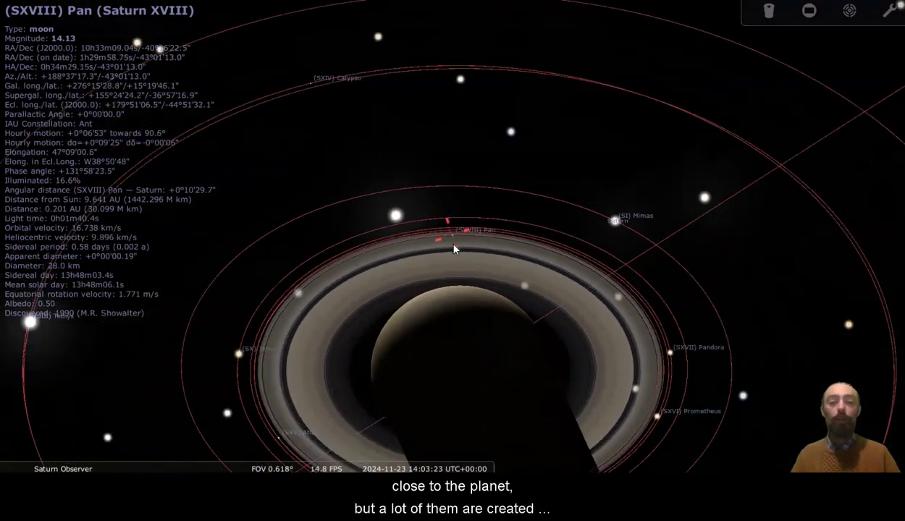
scroll(454, 250, down, 5)
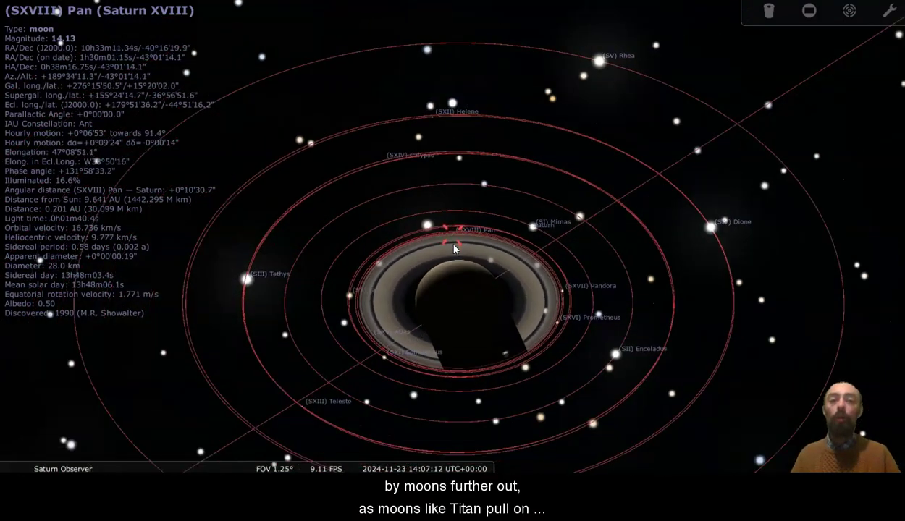
scroll(454, 249, down, 5)
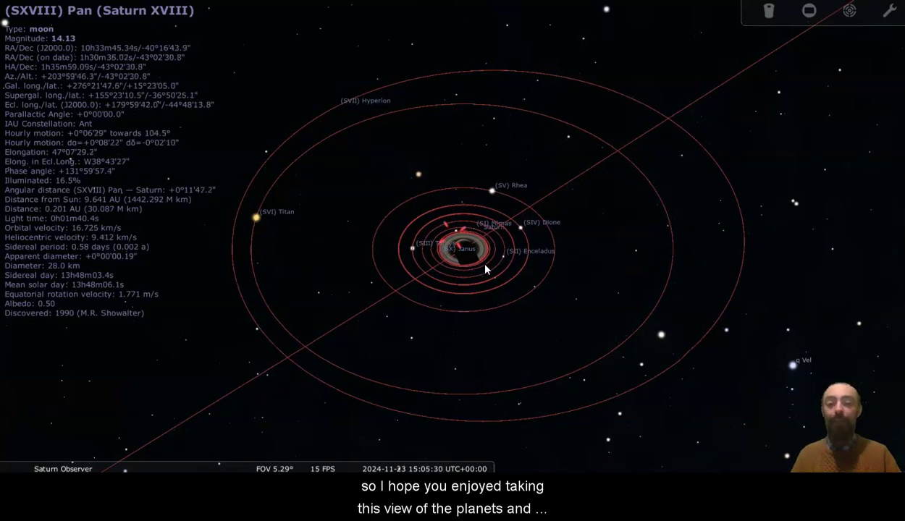
Widen the field of view around Saturn to 220° to show the orbits of the other planets across the sky
scroll(485, 270, down, 5)
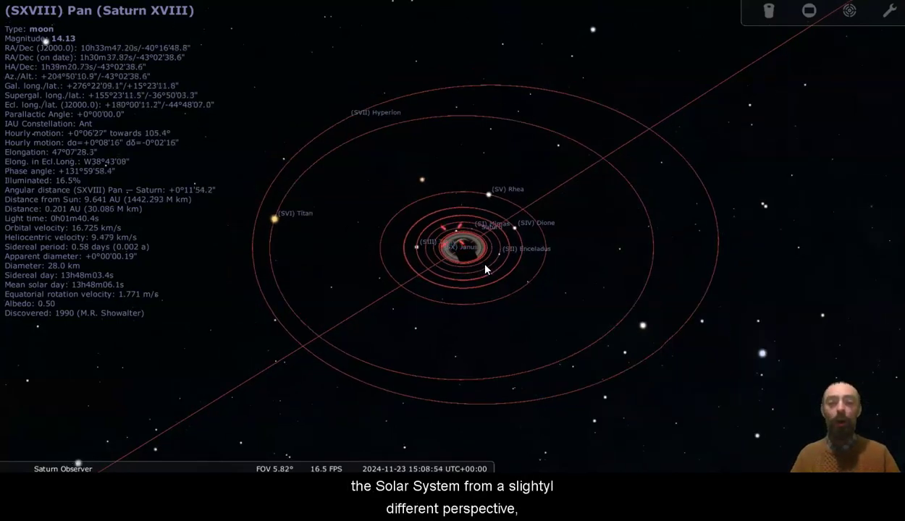
scroll(485, 270, down, 5)
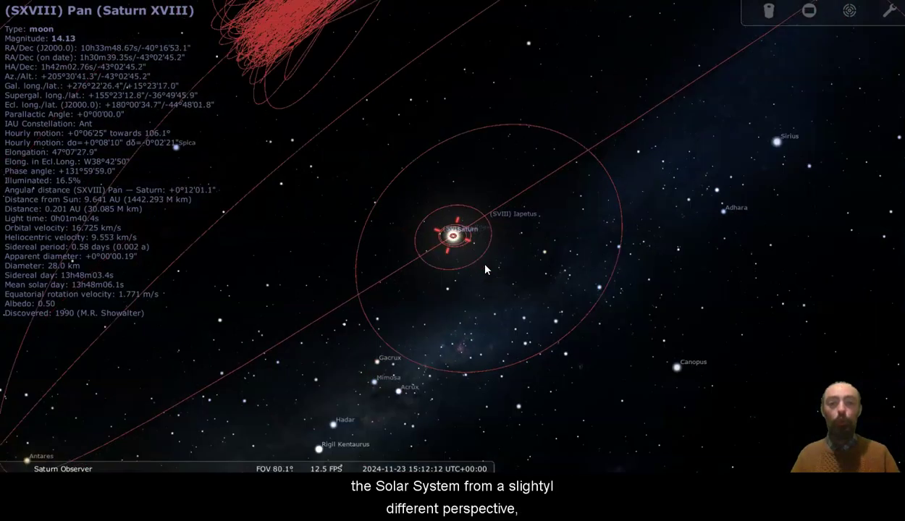
scroll(485, 269, down, 3)
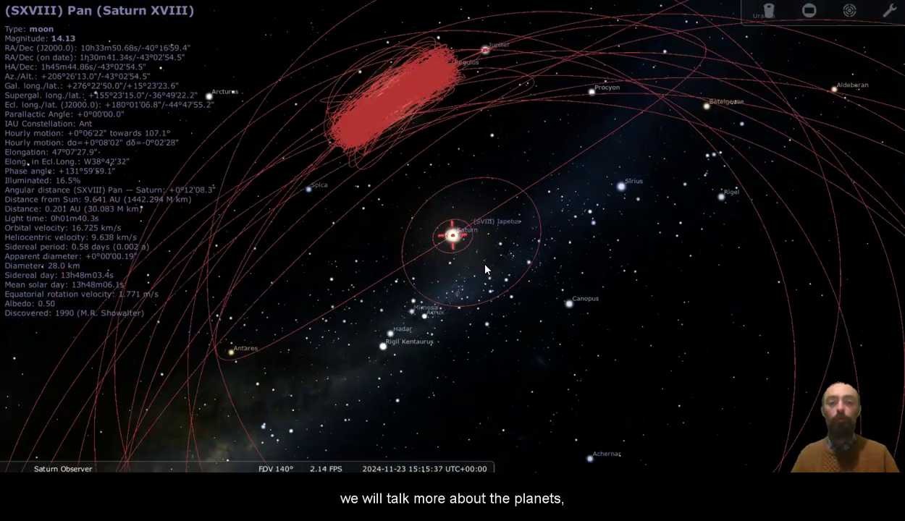
scroll(485, 269, down, 4)
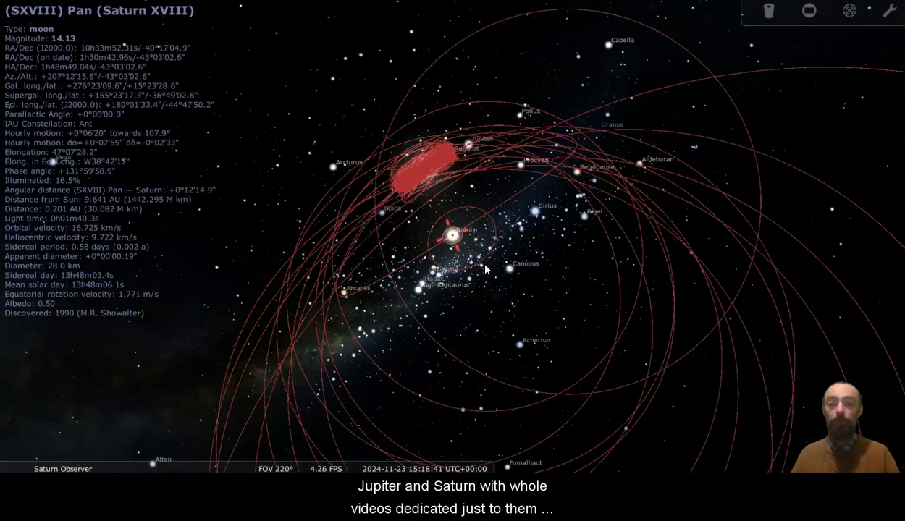